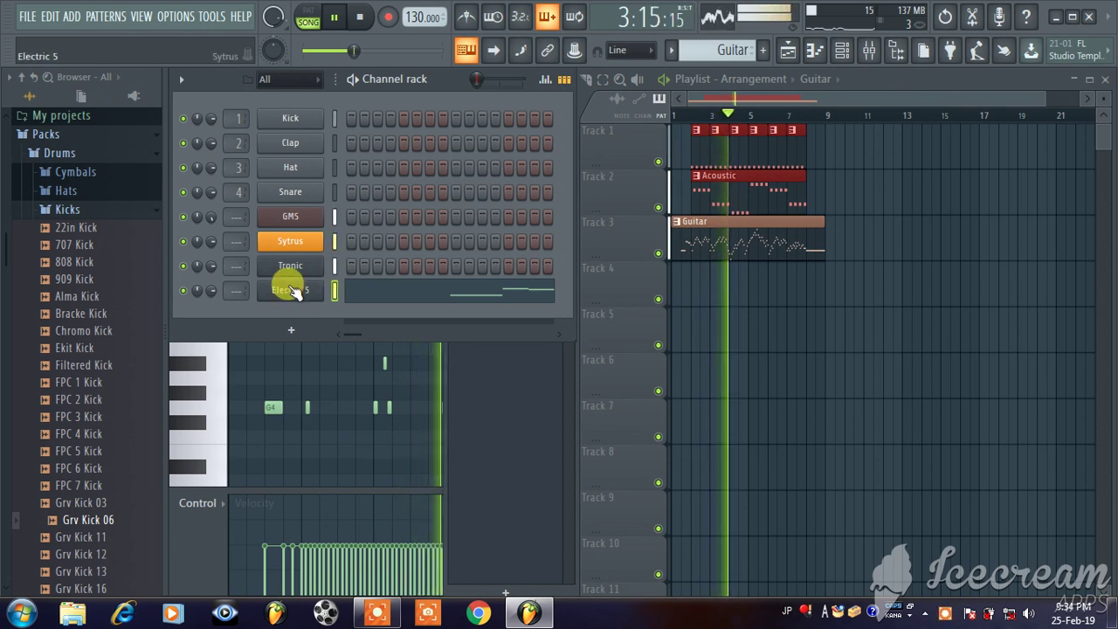
Restart song playback from the beginning, and mute Track 3 with the Guitar clip in the maximized Playlist.
{"action": "left_click_drag", "start_coordinate": [367, 50], "coordinate": [310, 50]}
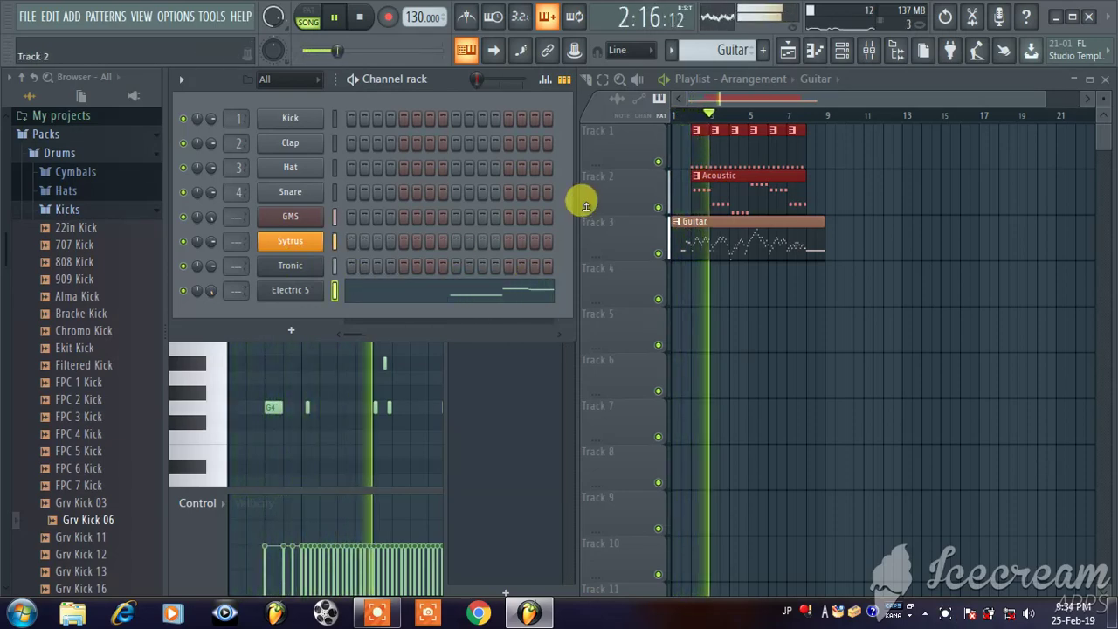
{"action": "left_click", "coordinate": [787, 51]}
{"action": "left_click", "coordinate": [788, 52]}
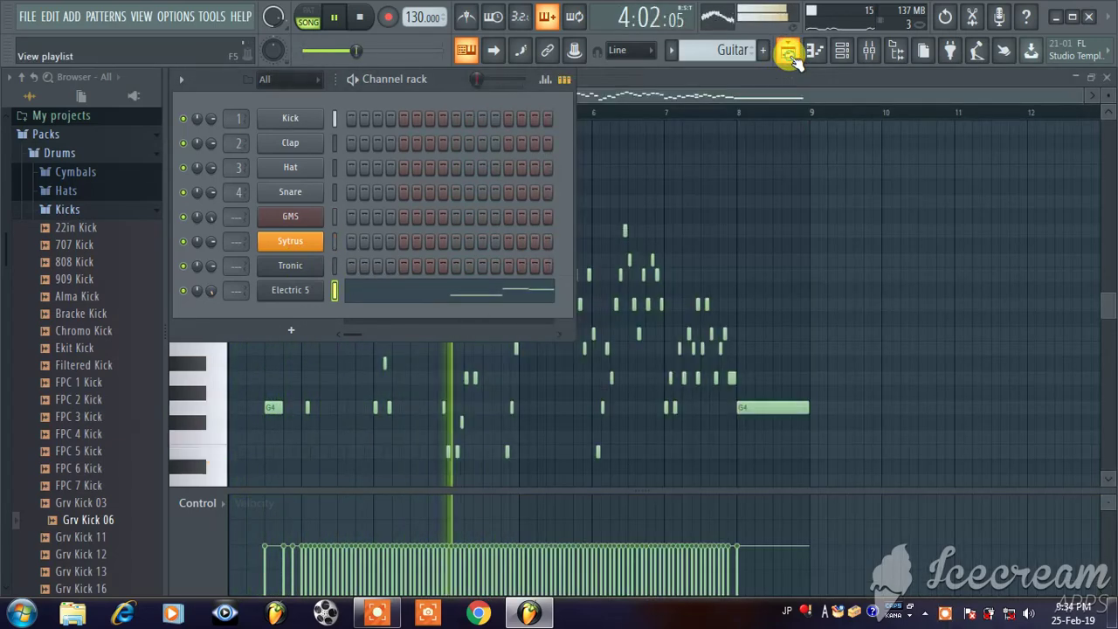
{"action": "left_click", "coordinate": [815, 51]}
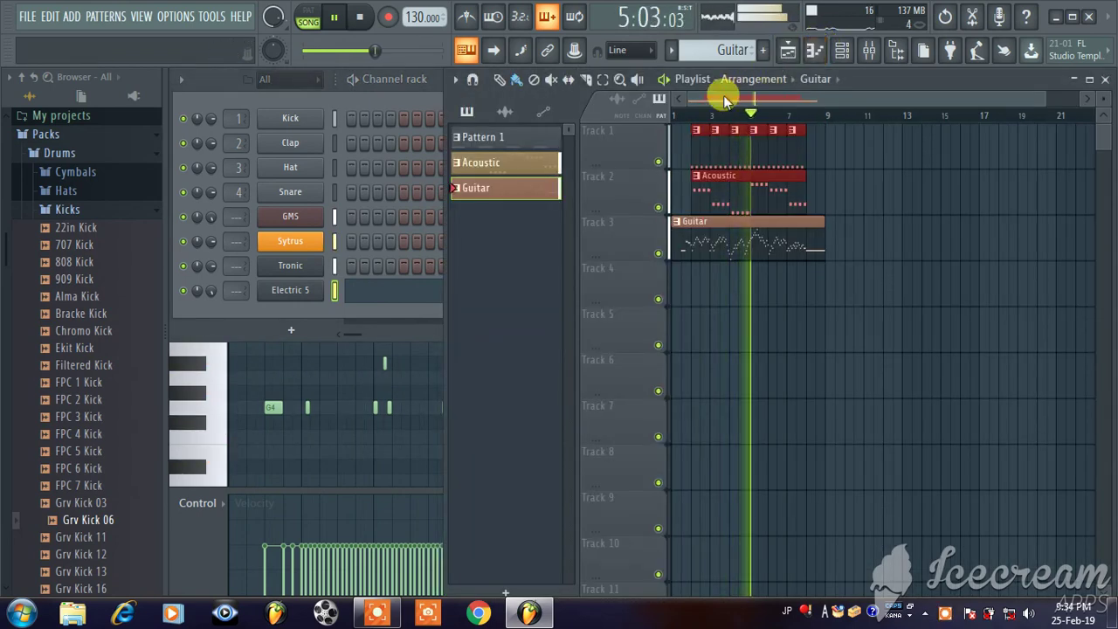
{"action": "left_click", "coordinate": [1089, 78]}
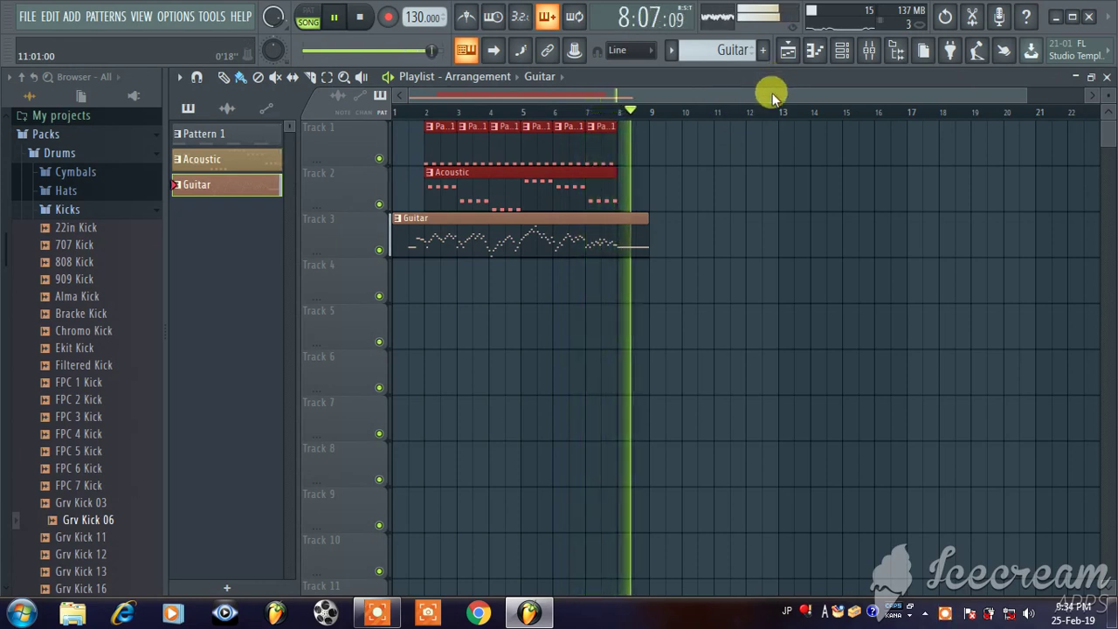
{"action": "left_click", "coordinate": [379, 250]}
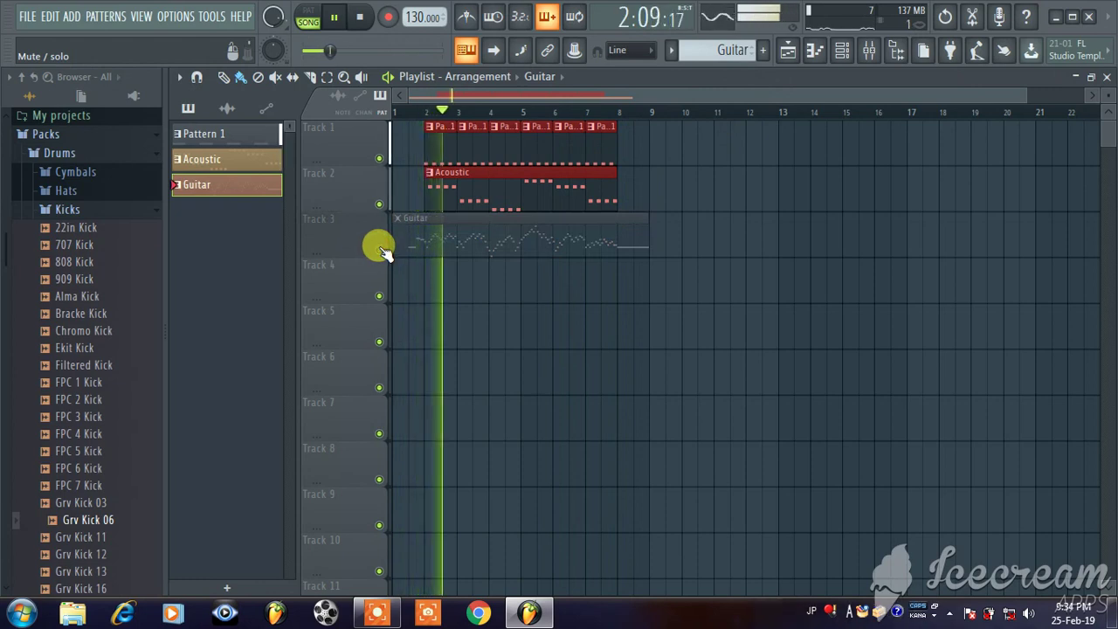
Examine the Tronic, Sytrus and GMS instruments of the channel rack one after another, and return to the Playlist.
{"action": "left_click", "coordinate": [843, 48]}
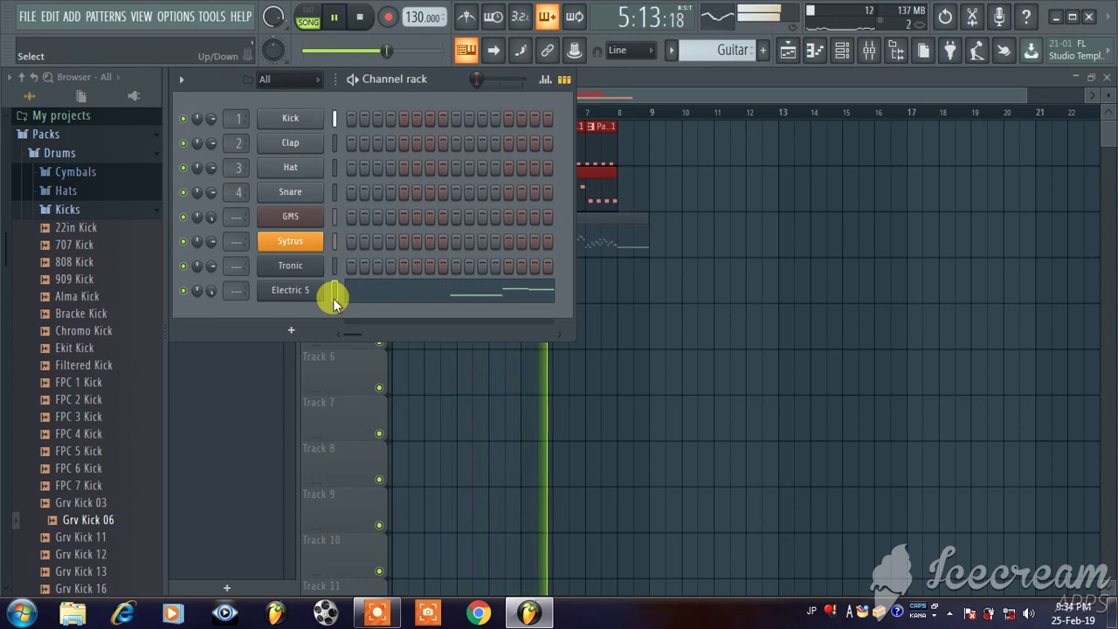
{"action": "left_click", "coordinate": [291, 263]}
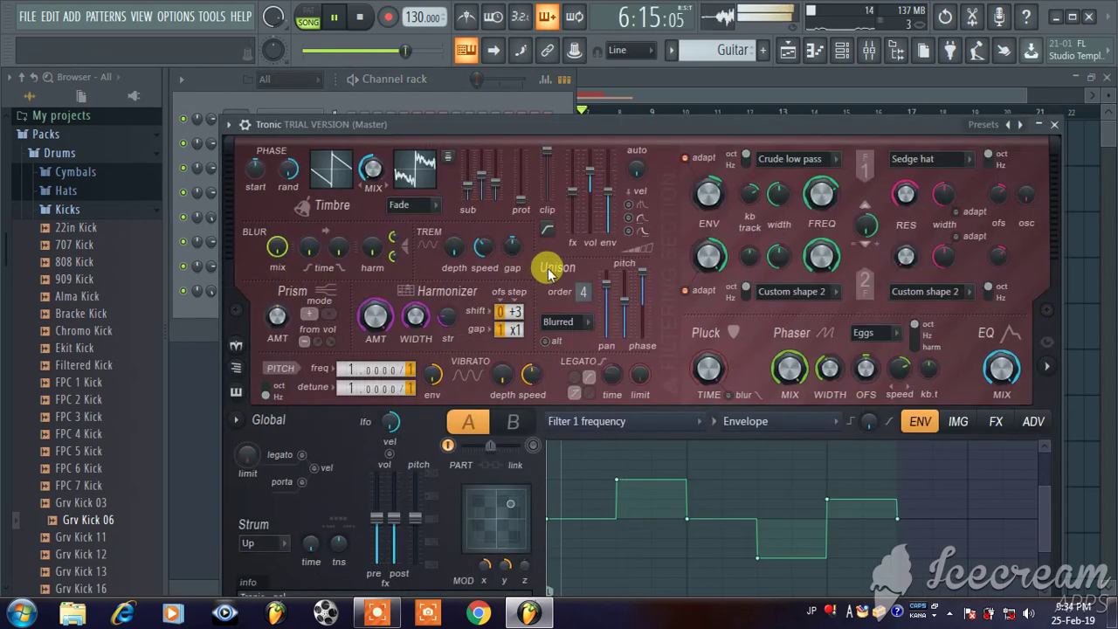
{"action": "left_click", "coordinate": [1055, 125]}
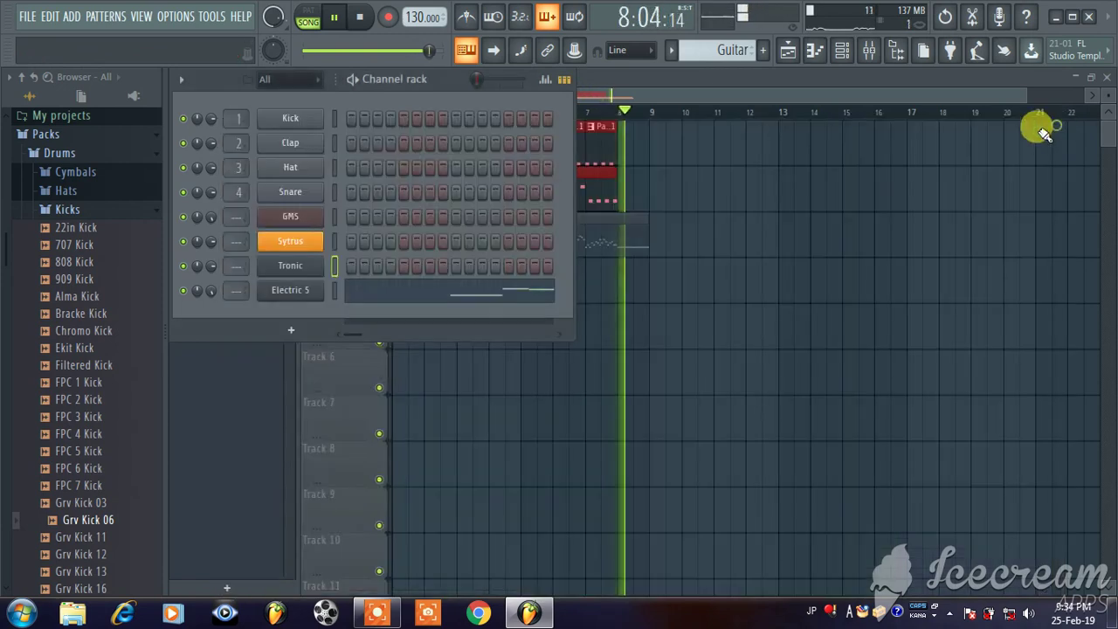
{"action": "left_click", "coordinate": [315, 248]}
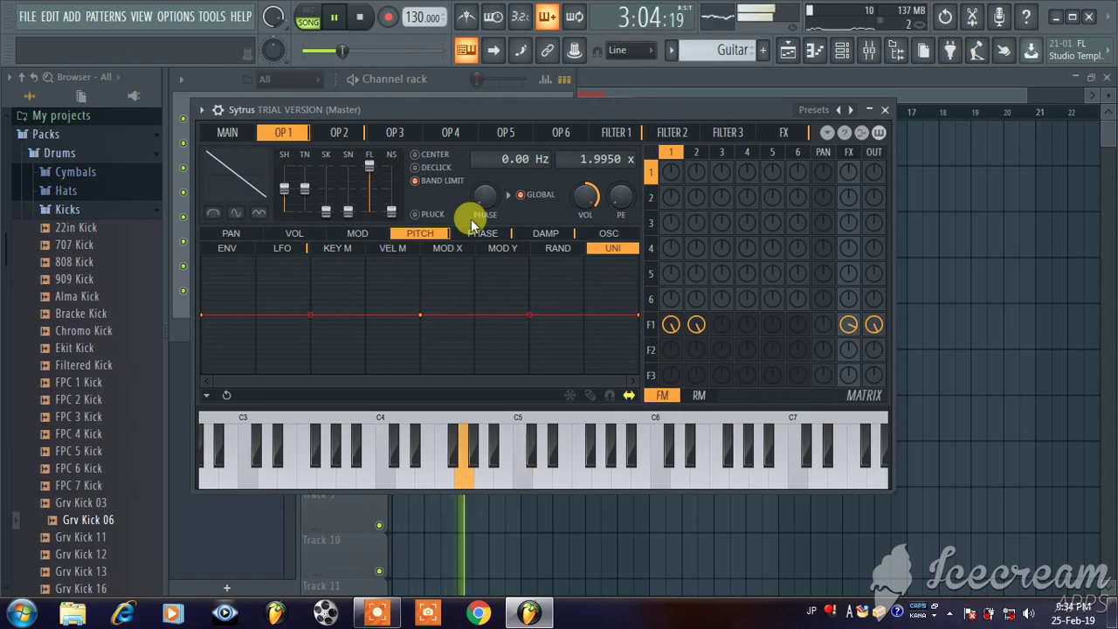
{"action": "left_click", "coordinate": [885, 110]}
{"action": "left_click", "coordinate": [316, 219]}
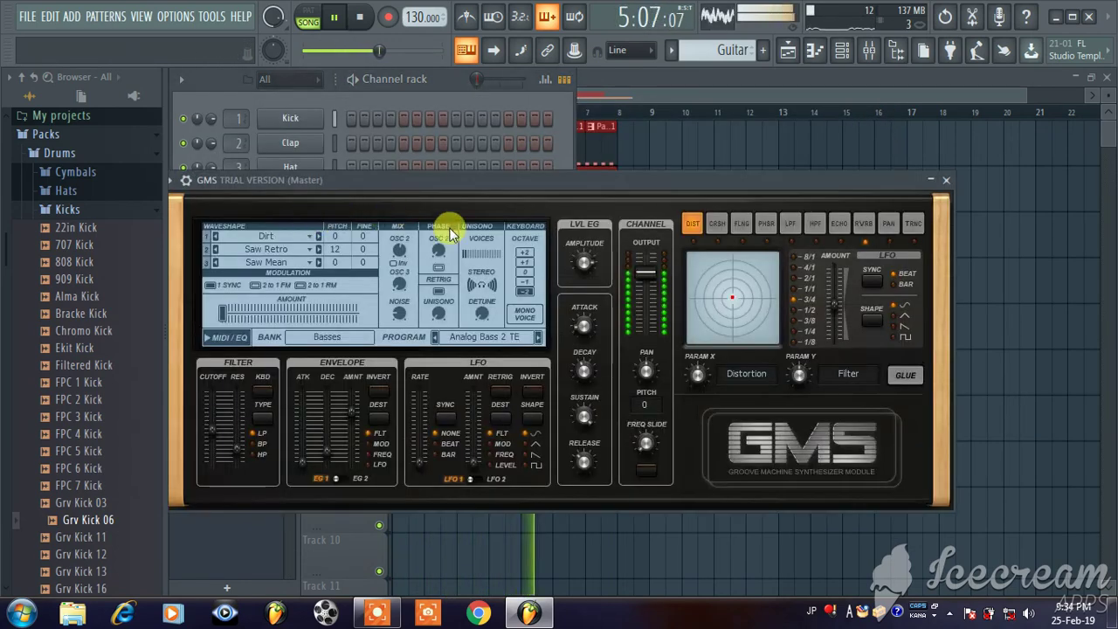
{"action": "left_click", "coordinate": [945, 183]}
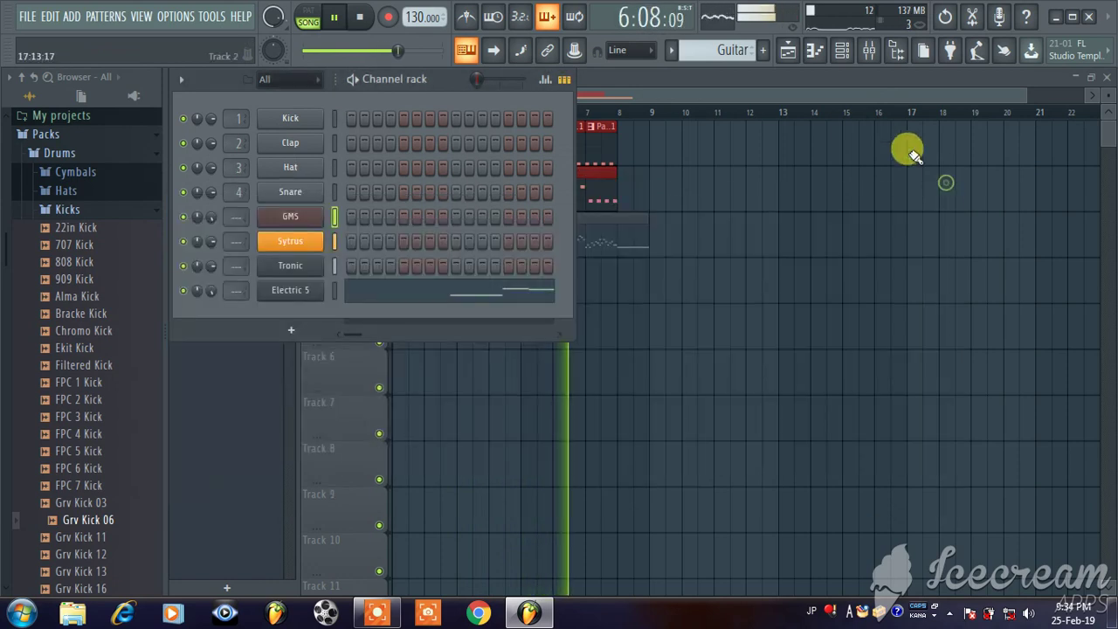
{"action": "left_click", "coordinate": [785, 49]}
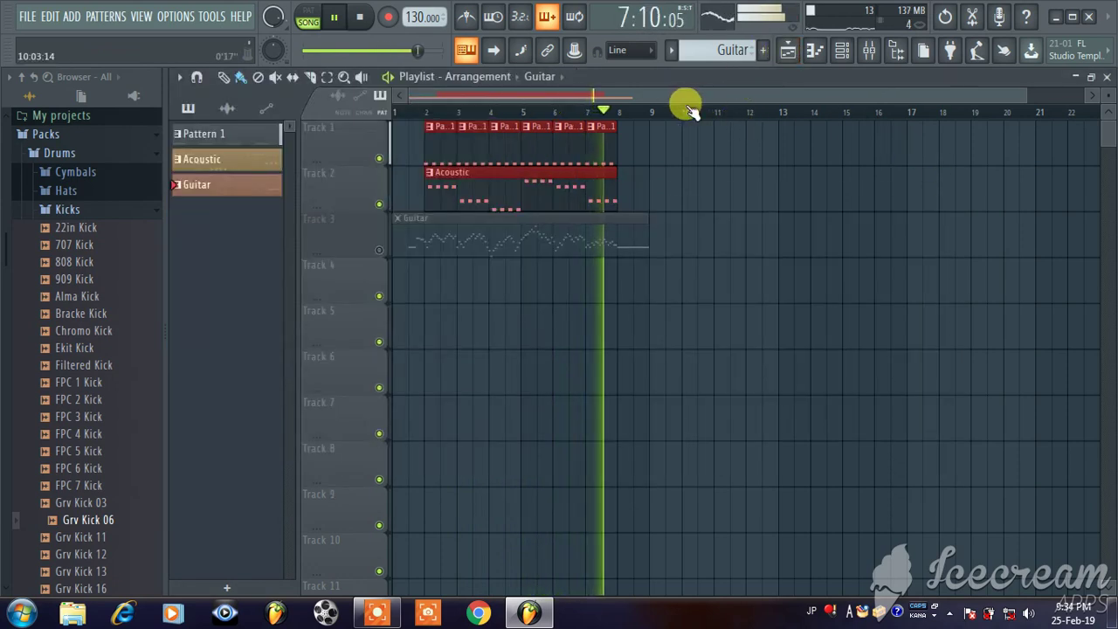
Look over the Acoustic pattern's GMS notes in the piano roll, and unmute Track 3 in the Playlist.
{"action": "scroll", "coordinate": [690, 108], "scroll_direction": "down", "scroll_amount": 1}
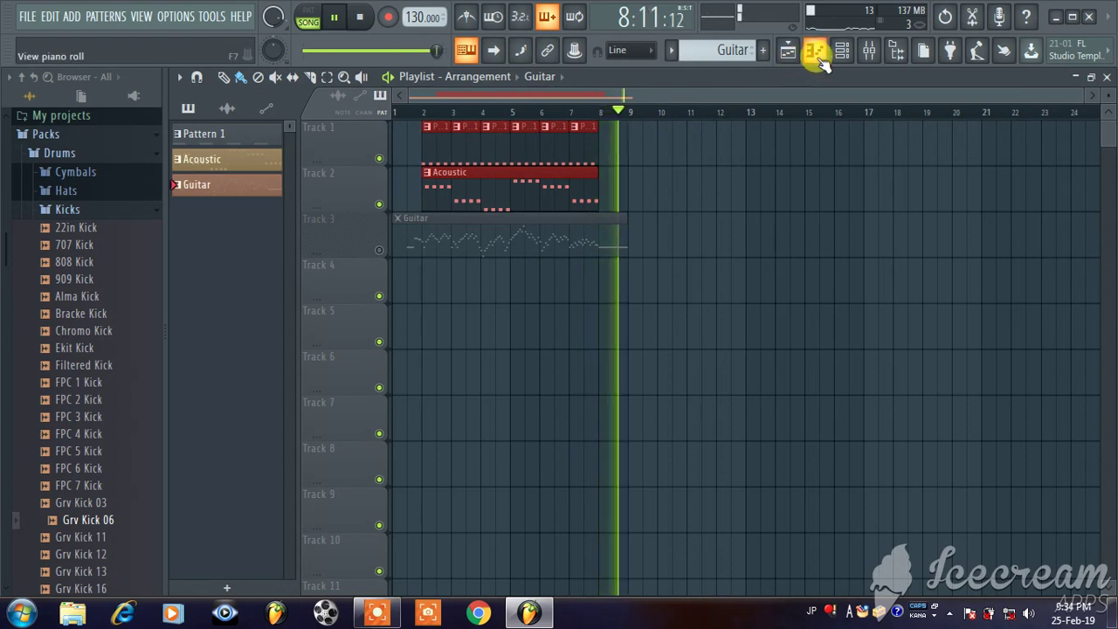
{"action": "double_click", "coordinate": [258, 155]}
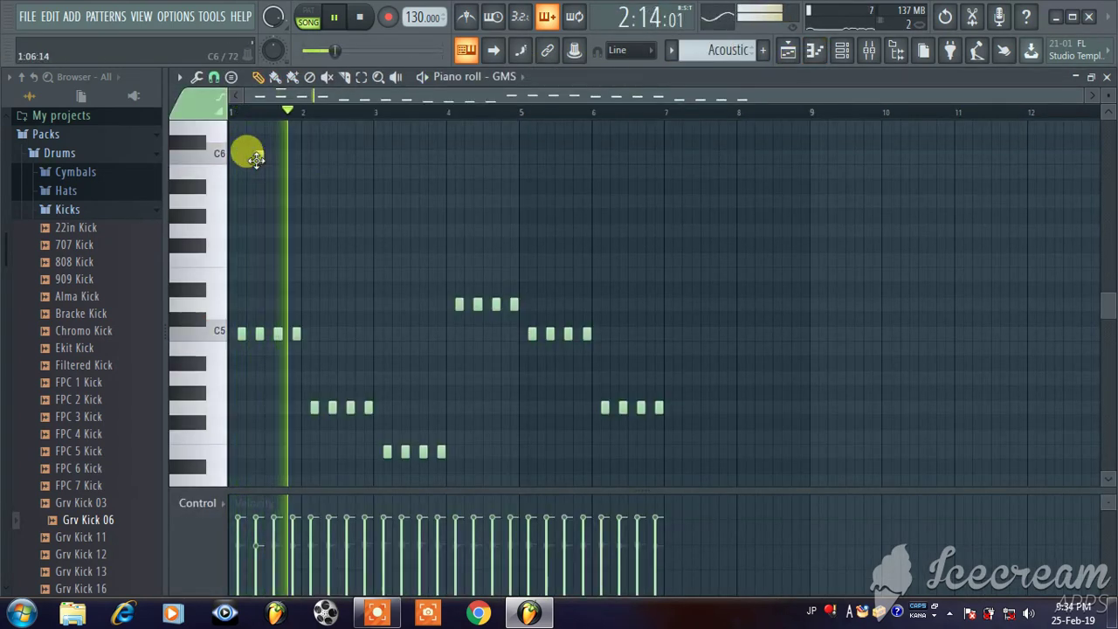
{"action": "scroll", "coordinate": [299, 112], "scroll_direction": "up", "scroll_amount": 1}
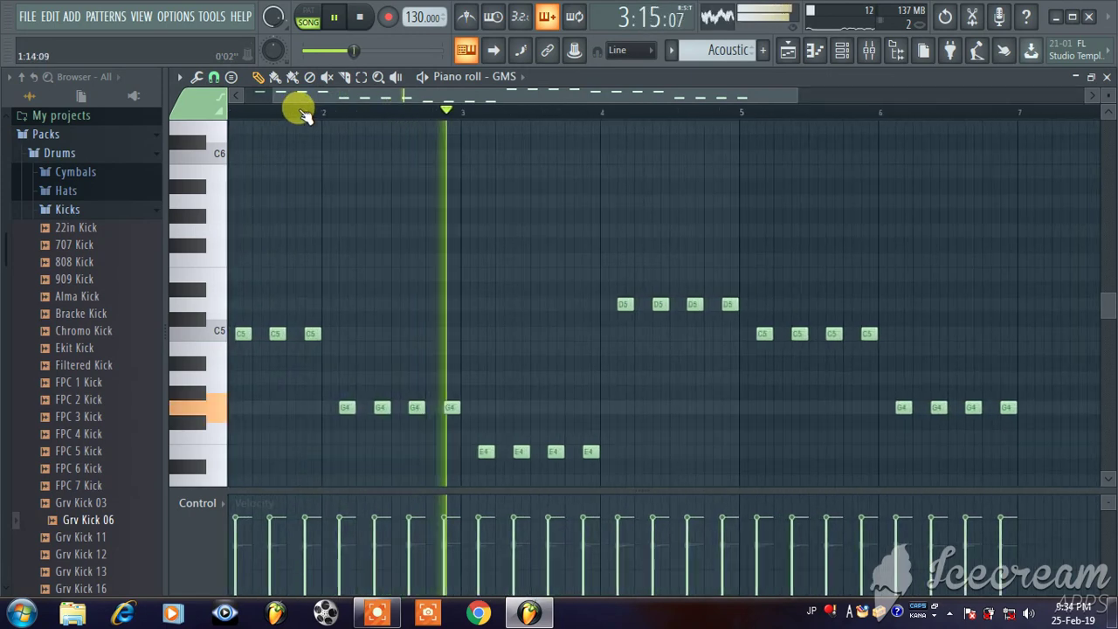
{"action": "scroll", "coordinate": [302, 114], "scroll_direction": "down", "scroll_amount": 1}
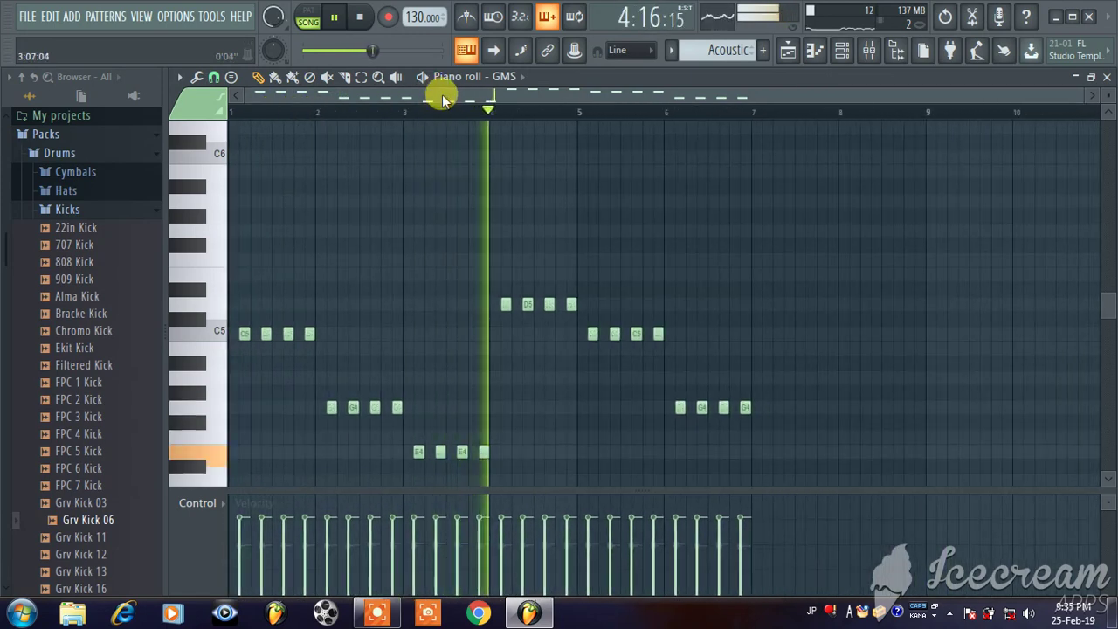
{"action": "left_click", "coordinate": [788, 50]}
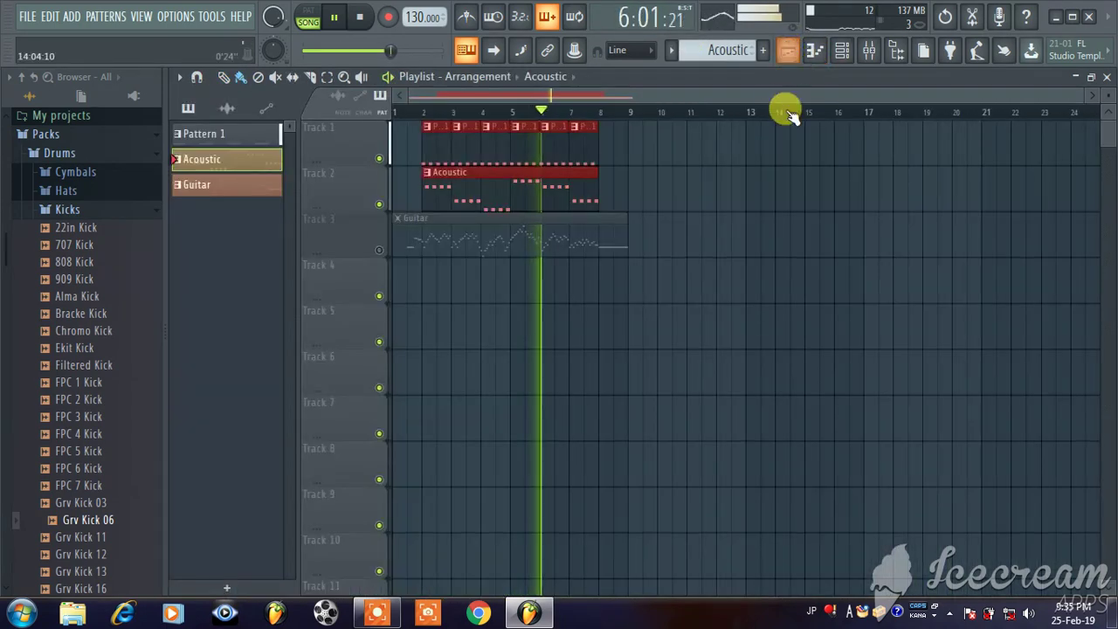
{"action": "left_click_drag", "start_coordinate": [389, 258], "coordinate": [376, 247]}
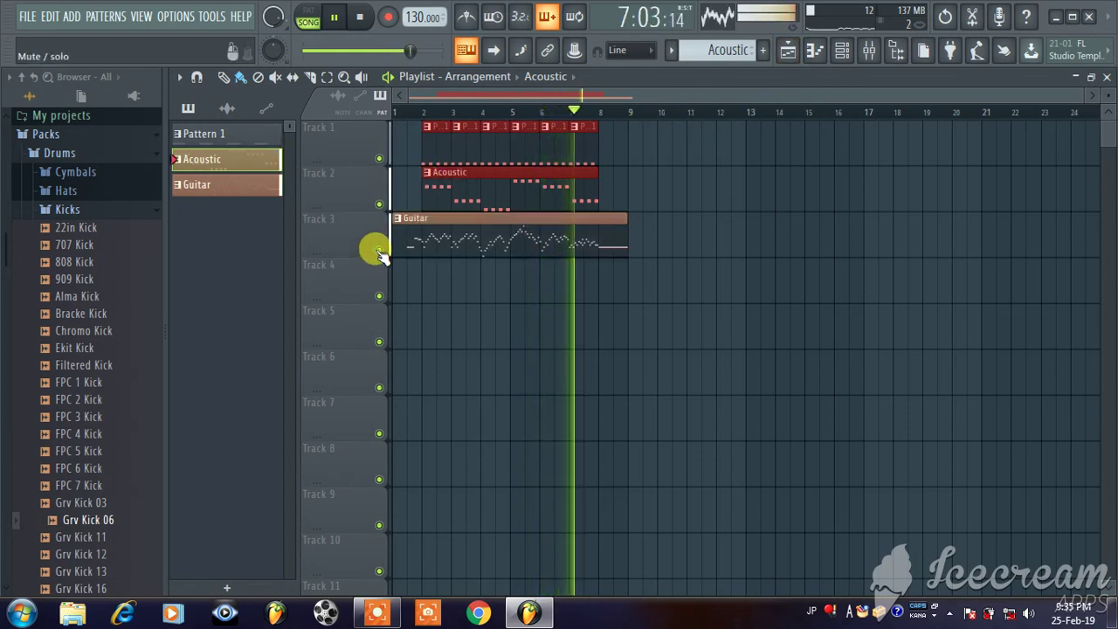
Show the mixer, collapse the Packs folder and expand the Mixer presets folder in the browser.
{"action": "left_click", "coordinate": [864, 53]}
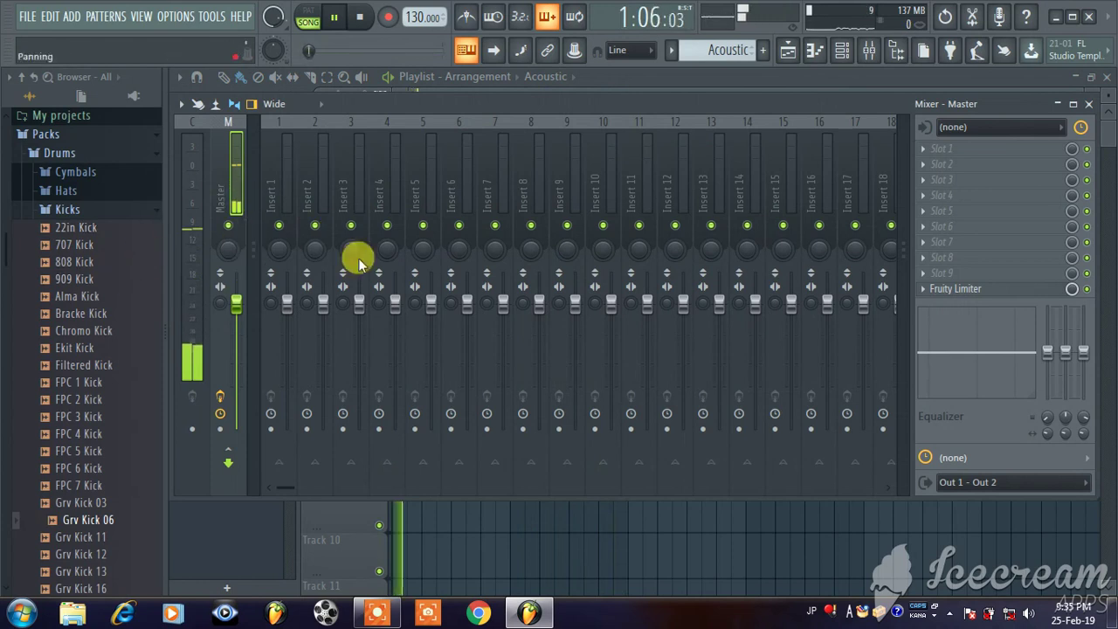
{"action": "scroll", "coordinate": [34, 175], "scroll_direction": "up", "scroll_amount": 5}
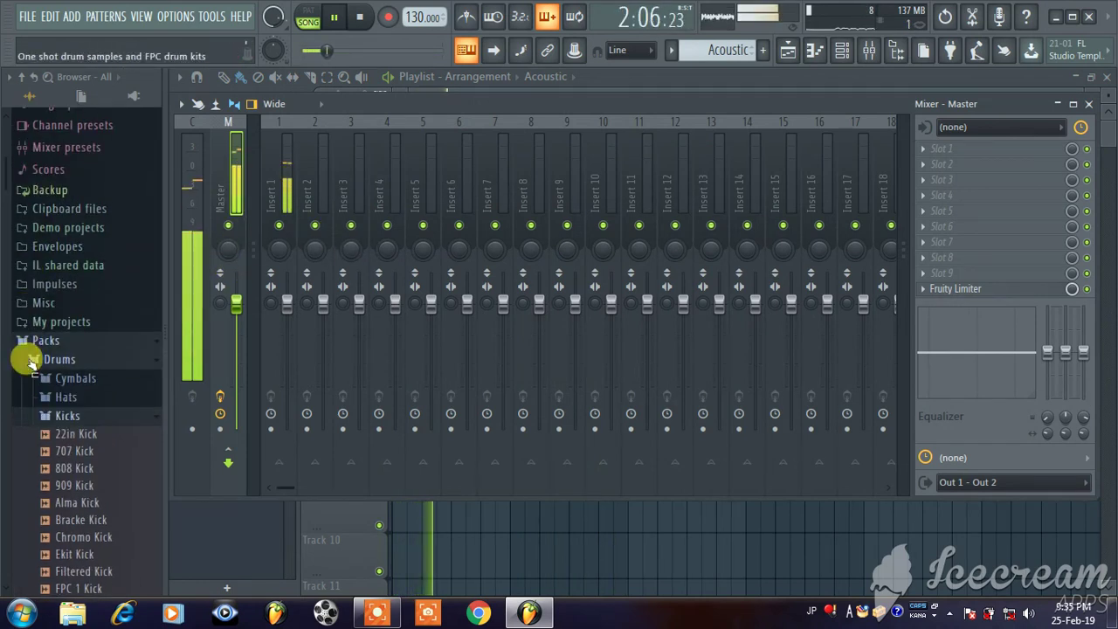
{"action": "left_click", "coordinate": [26, 337]}
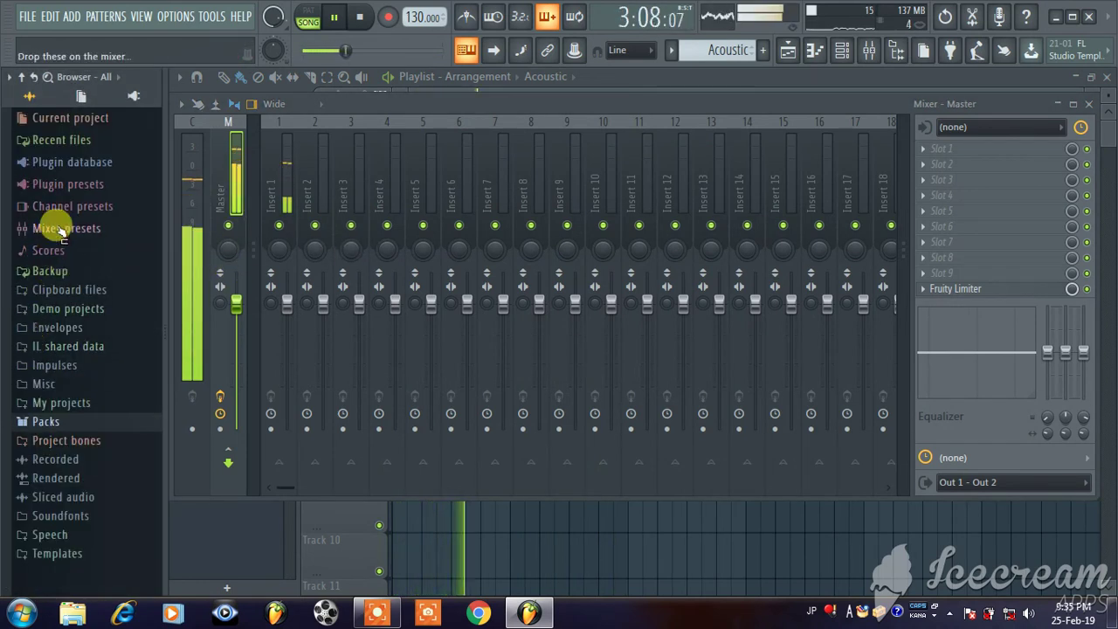
{"action": "left_click", "coordinate": [69, 229]}
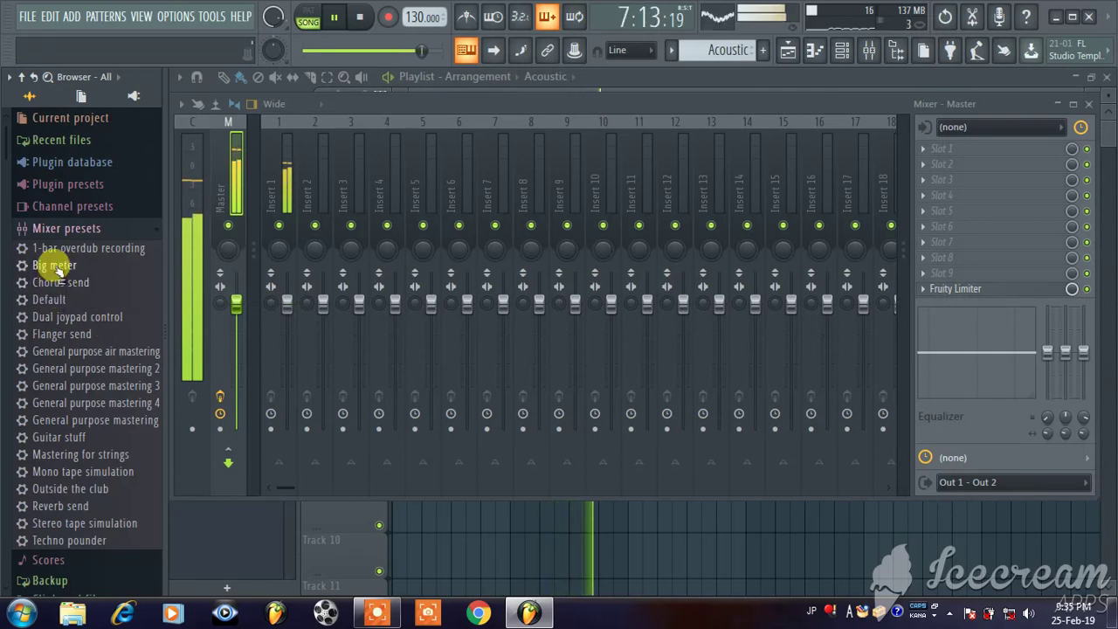
Load the Big meter preset onto the Master track and move its meter clear of the effect slots.
{"action": "left_click_drag", "start_coordinate": [54, 264], "coordinate": [946, 185]}
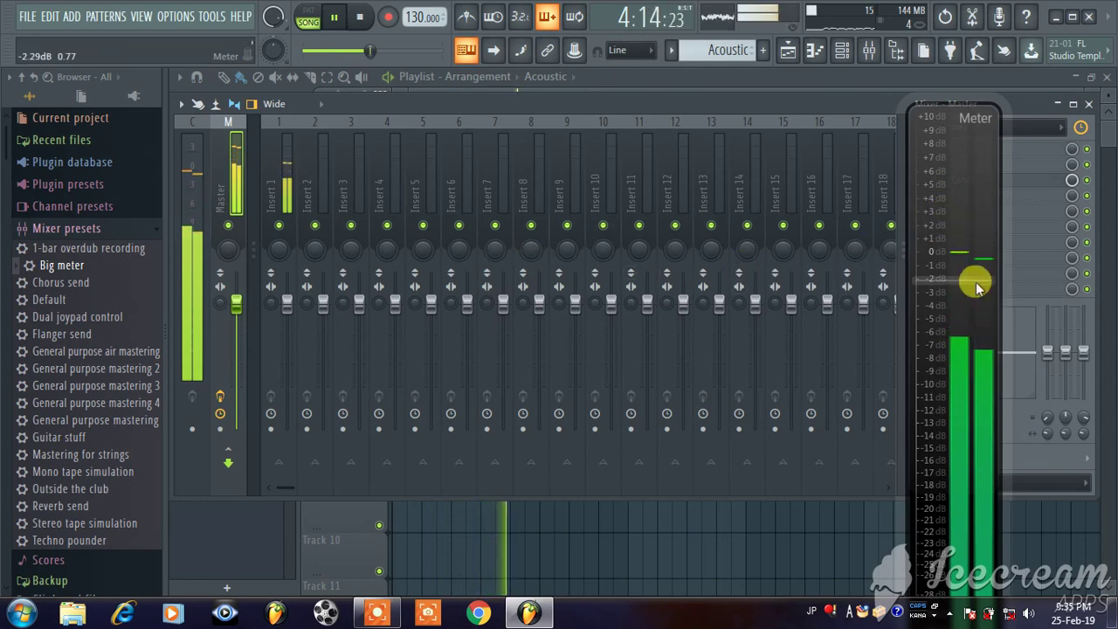
{"action": "left_click_drag", "start_coordinate": [975, 287], "coordinate": [743, 228]}
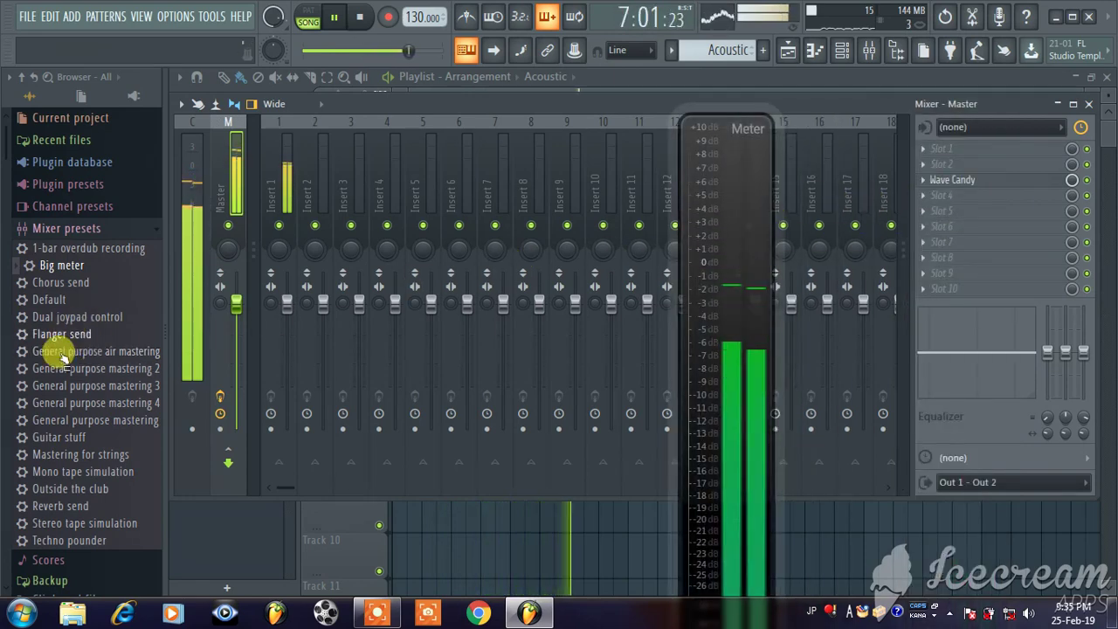
Load the General purpose air mastering preset onto the Master track and adjust the Fruity Stereo Enhancer's mix level.
{"action": "left_click_drag", "start_coordinate": [70, 351], "coordinate": [960, 199]}
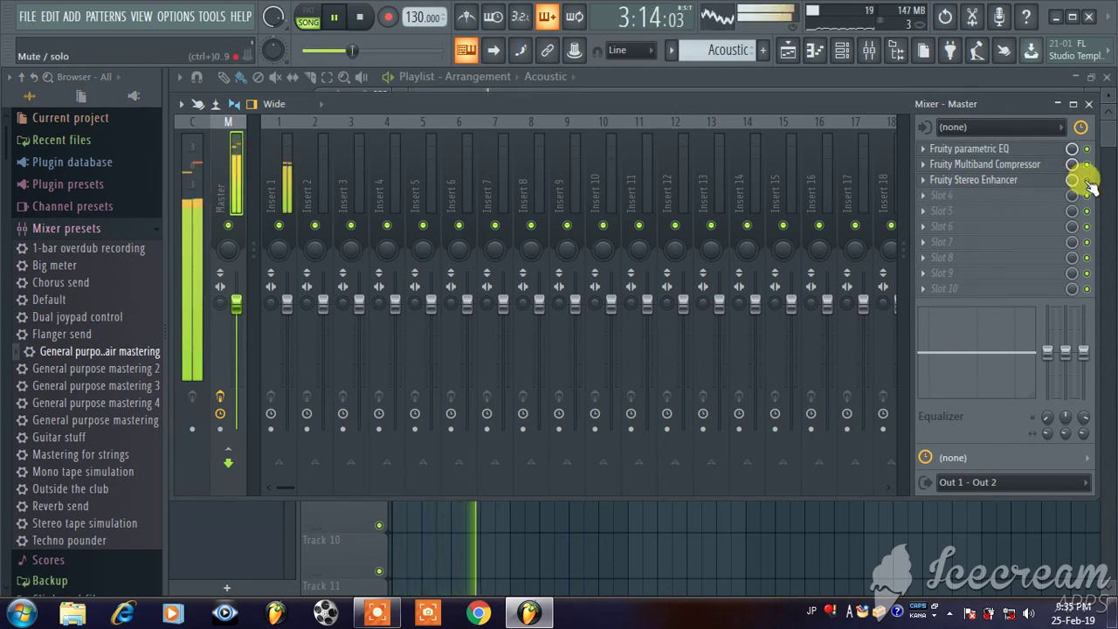
{"action": "left_click_drag", "start_coordinate": [1072, 179], "coordinate": [1073, 191]}
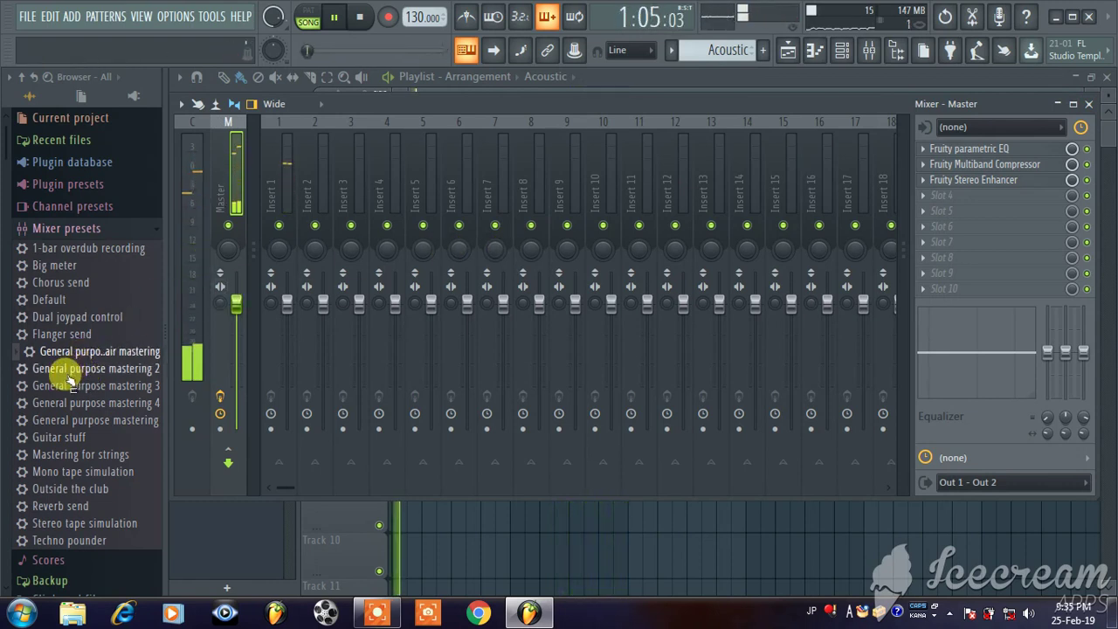
Load General purpose mastering 2 onto the Master track and lower the mix levels of Fruity Stereo Enhancer and Fruity parametric EQ.
{"action": "left_click_drag", "start_coordinate": [83, 371], "coordinate": [943, 214]}
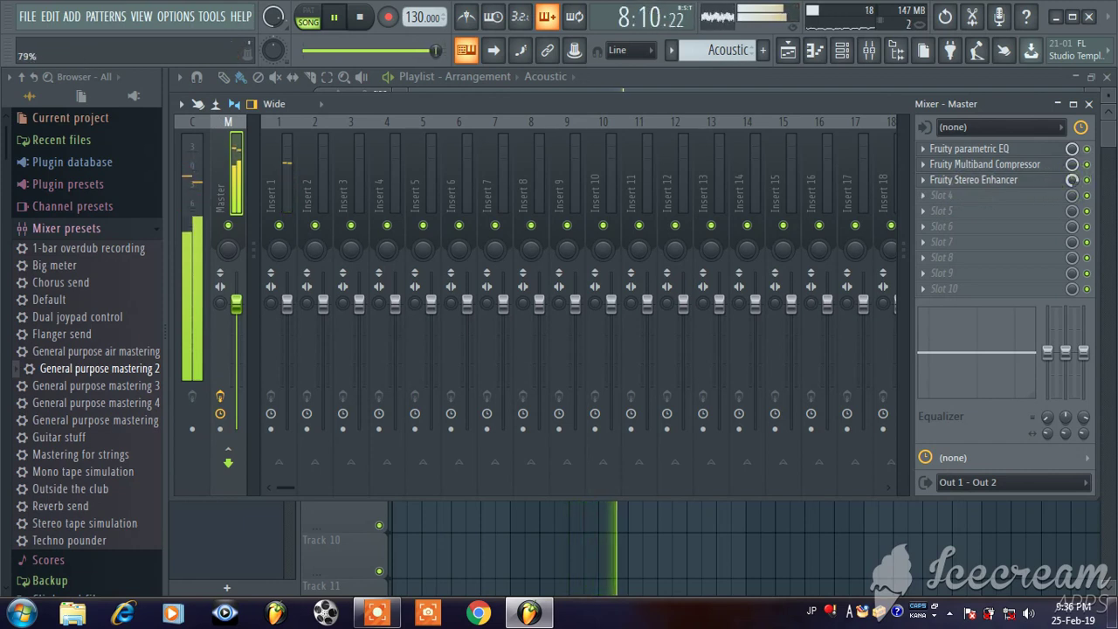
{"action": "left_click_drag", "start_coordinate": [1072, 179], "coordinate": [1072, 210]}
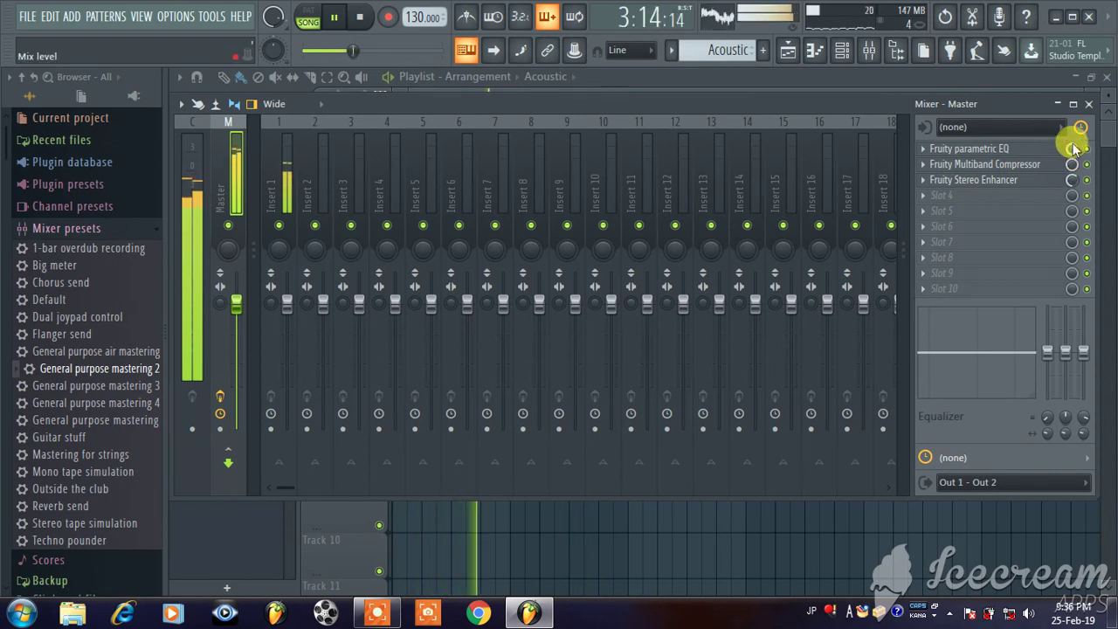
{"action": "left_click_drag", "start_coordinate": [1073, 155], "coordinate": [1074, 170]}
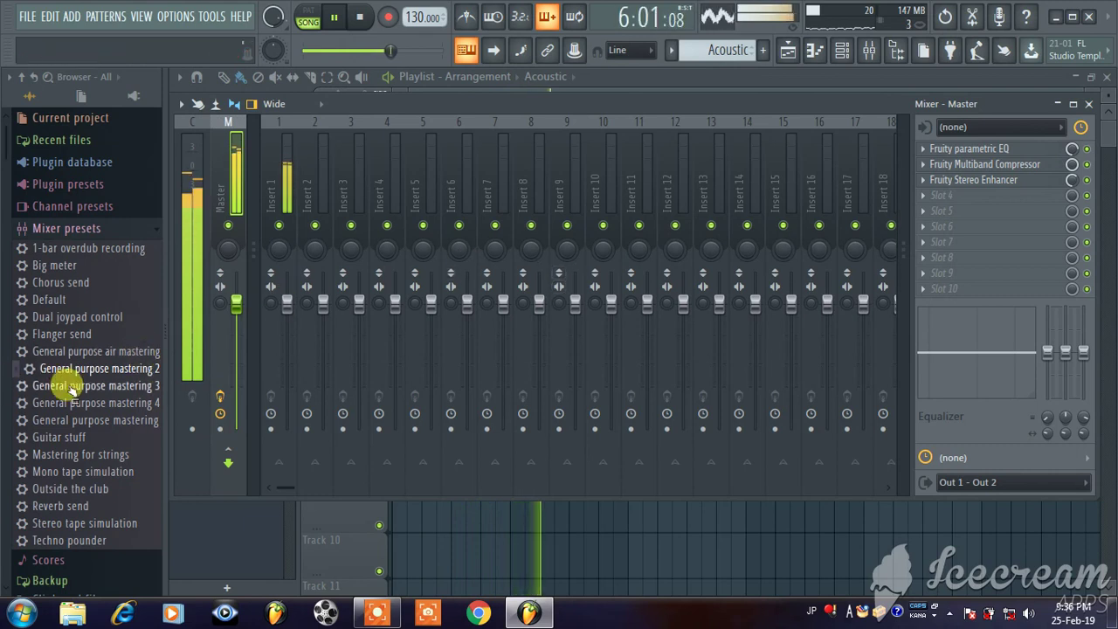
Try the General purpose mastering 3, General purpose mastering 4 and General purpose mastering presets in turn on the Master track.
{"action": "left_click_drag", "start_coordinate": [69, 387], "coordinate": [960, 199]}
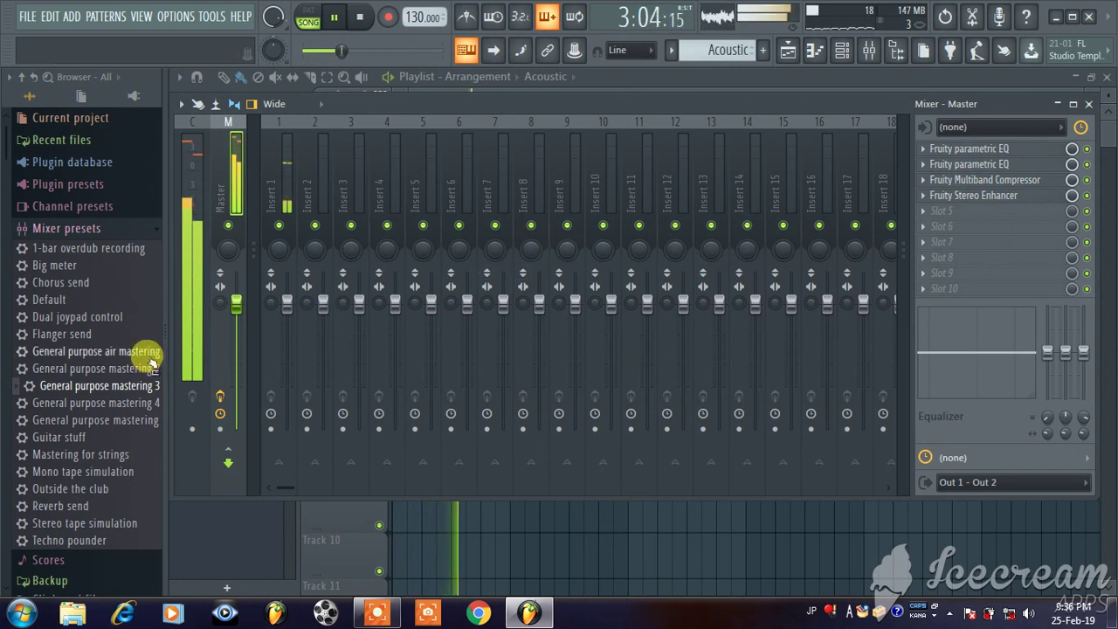
{"action": "left_click_drag", "start_coordinate": [79, 402], "coordinate": [929, 165]}
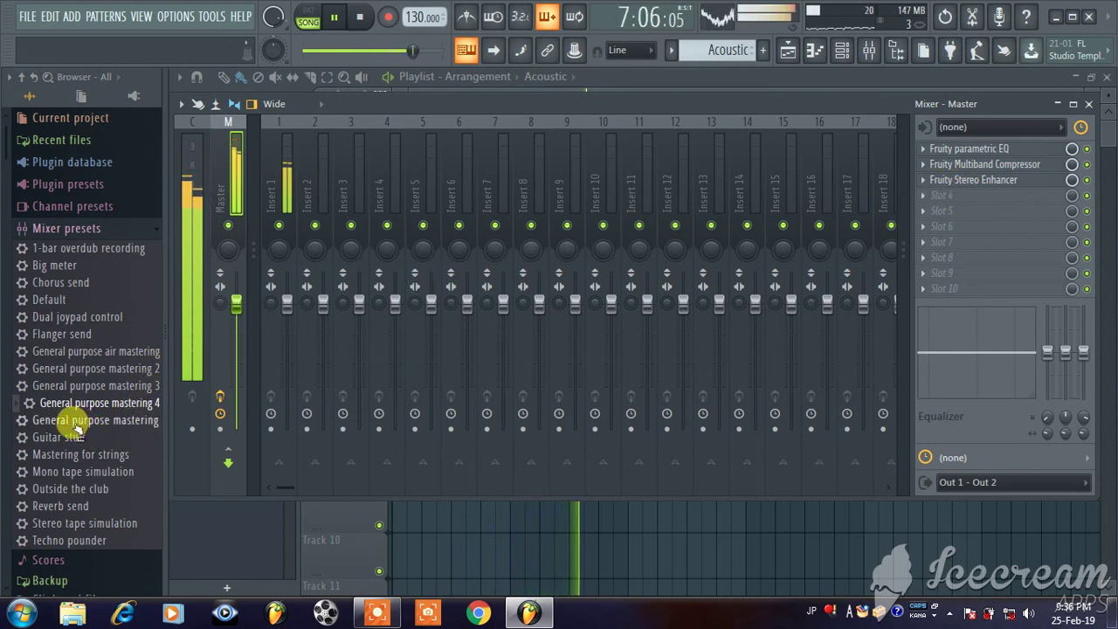
{"action": "left_click_drag", "start_coordinate": [76, 422], "coordinate": [981, 170]}
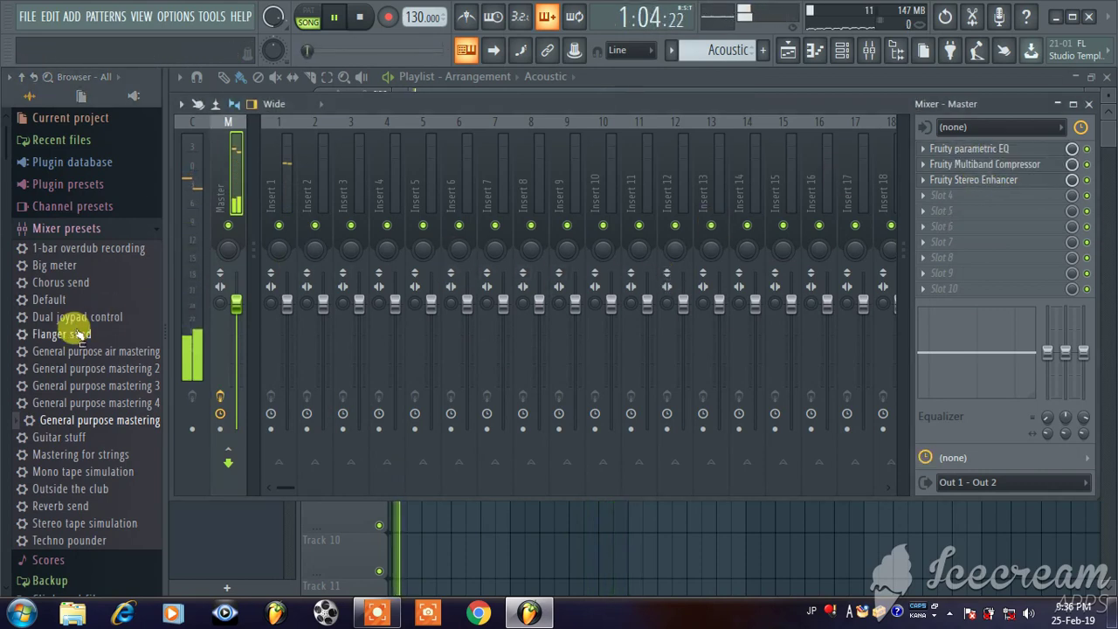
Load the Mastering for strings preset onto the Master track.
{"action": "scroll", "coordinate": [70, 379], "scroll_direction": "down", "scroll_amount": 5}
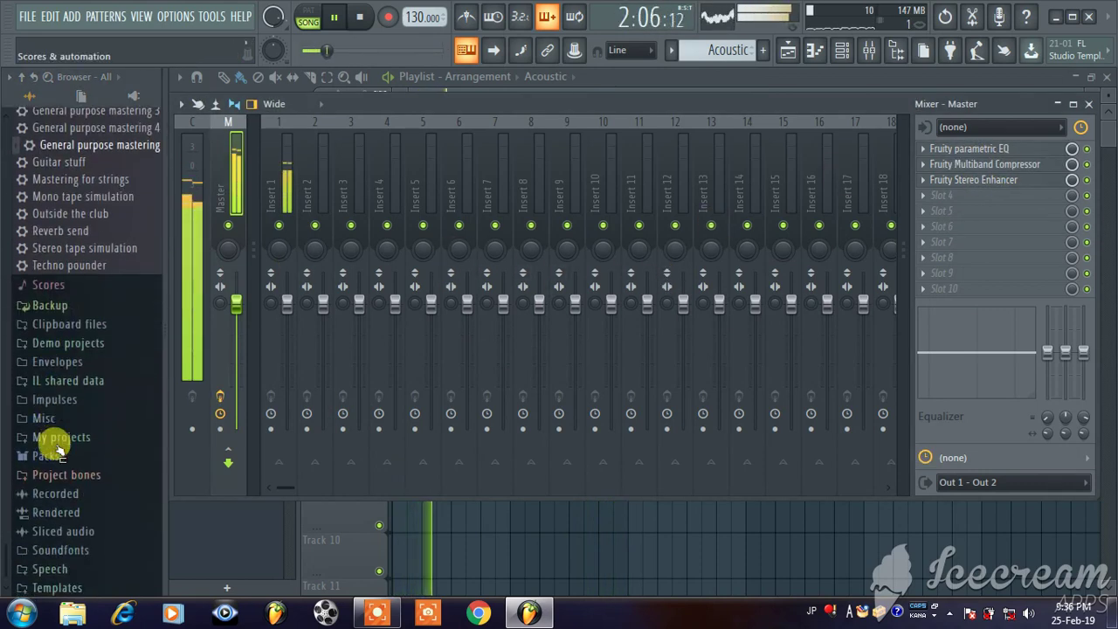
{"action": "scroll", "coordinate": [50, 428], "scroll_direction": "up", "scroll_amount": 5}
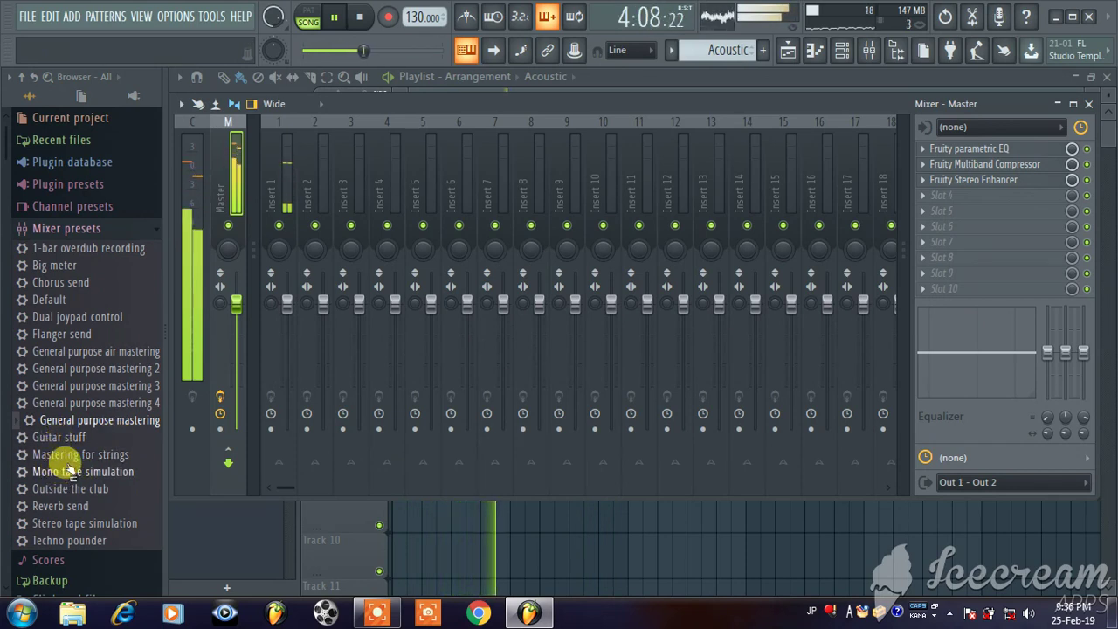
{"action": "left_click_drag", "start_coordinate": [76, 451], "coordinate": [970, 166]}
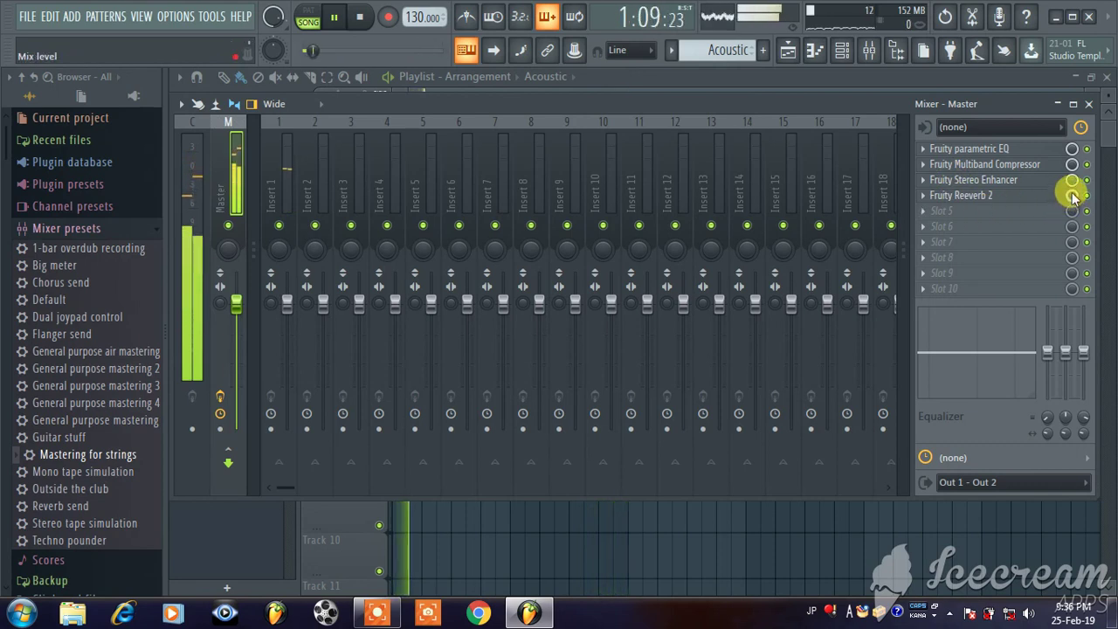
Lower Fruity Reeverb 2's mix level and center the phase offset in Fruity Stereo Enhancer on the Master track.
{"action": "left_click_drag", "start_coordinate": [1075, 196], "coordinate": [1075, 214]}
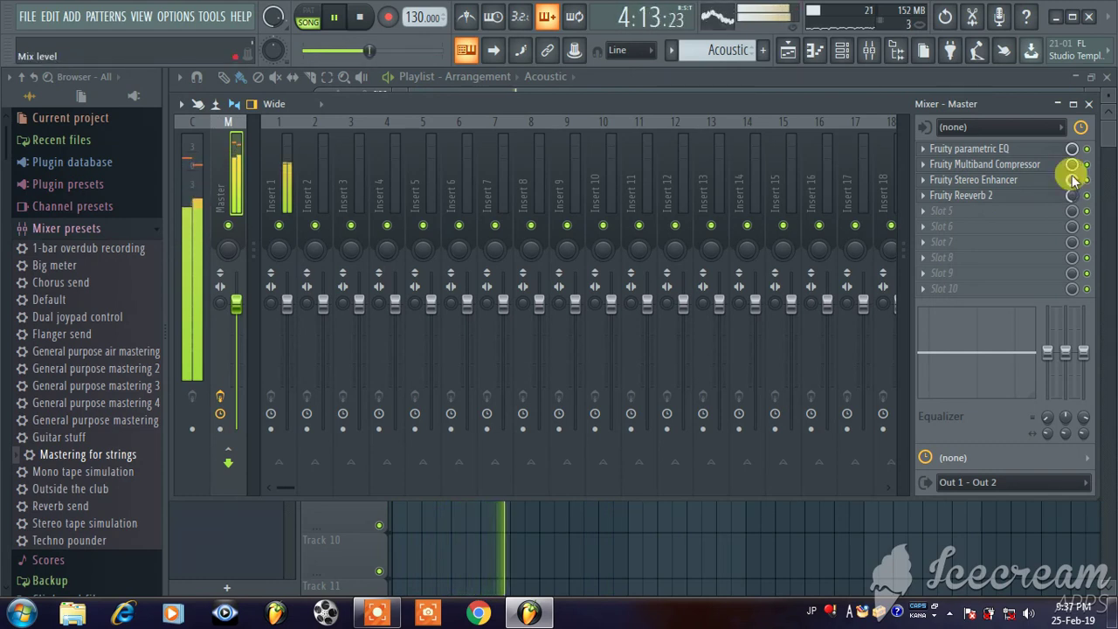
{"action": "left_click", "coordinate": [994, 180]}
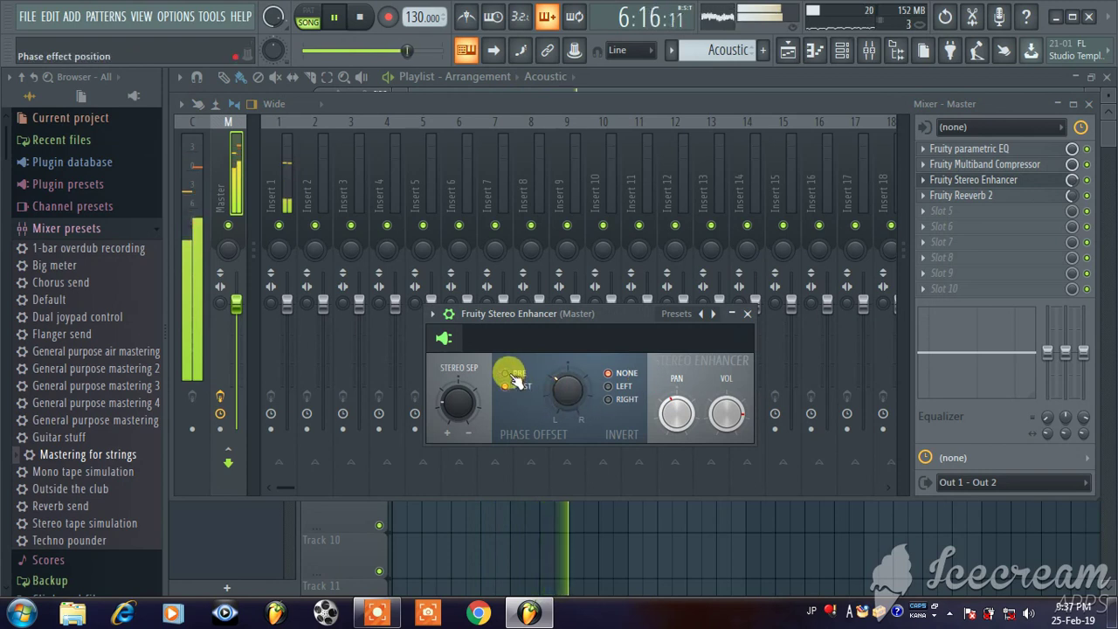
{"action": "left_click", "coordinate": [516, 382]}
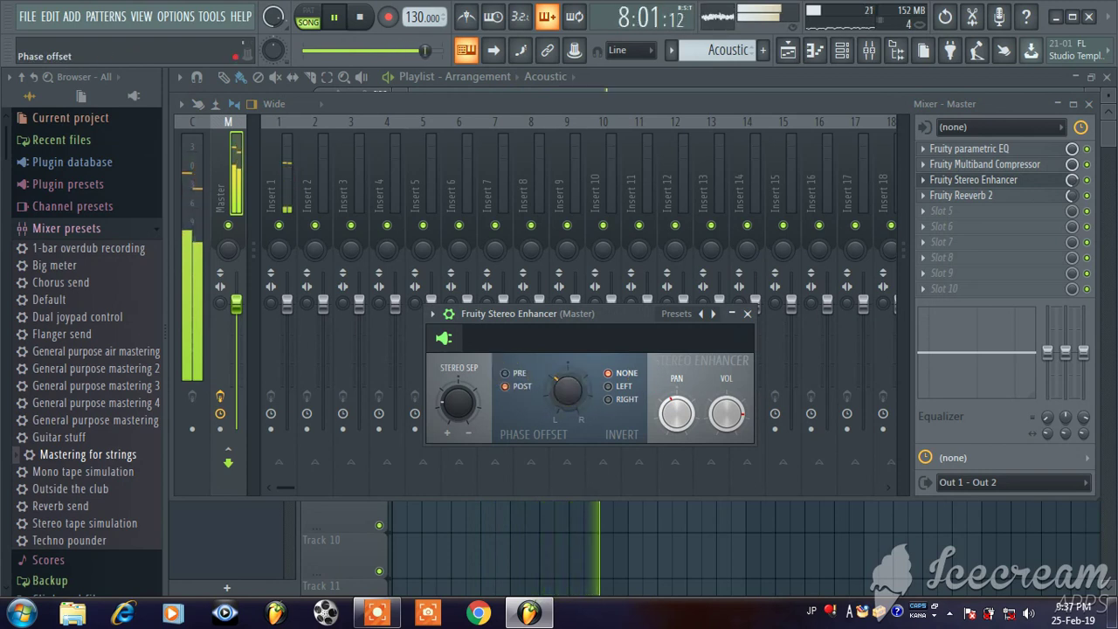
{"action": "left_click_drag", "start_coordinate": [568, 390], "coordinate": [567, 384]}
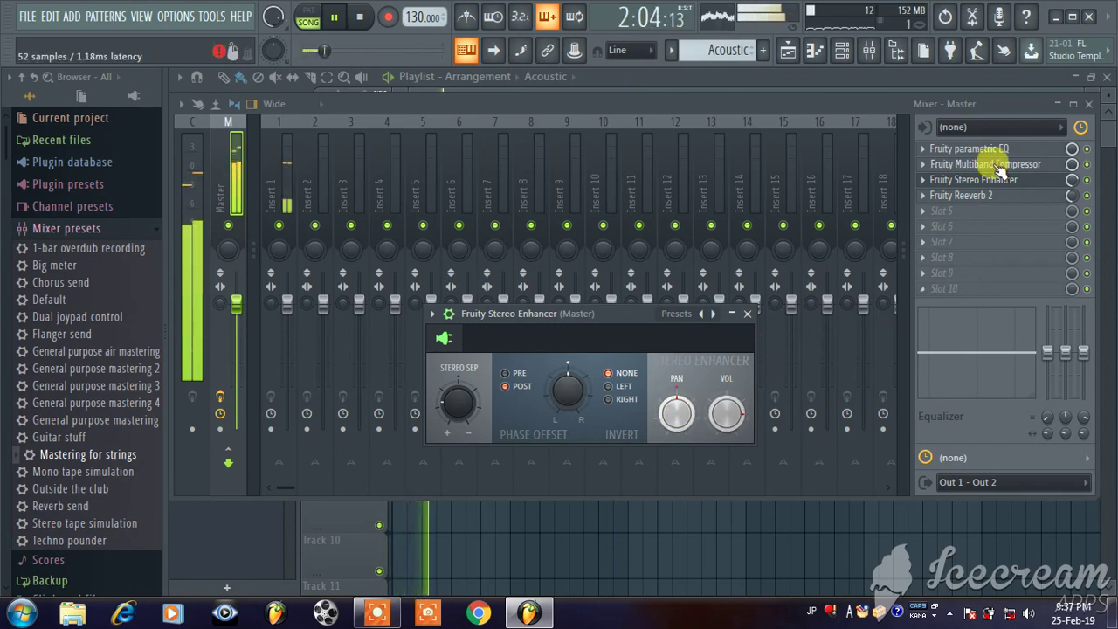
Load the Mastering 2.4dB preset in Fruity Multiband Compressor, close the plugin windows and lower the compressor's mix level to about 54%.
{"action": "left_click", "coordinate": [998, 166]}
{"action": "left_click", "coordinate": [753, 150]}
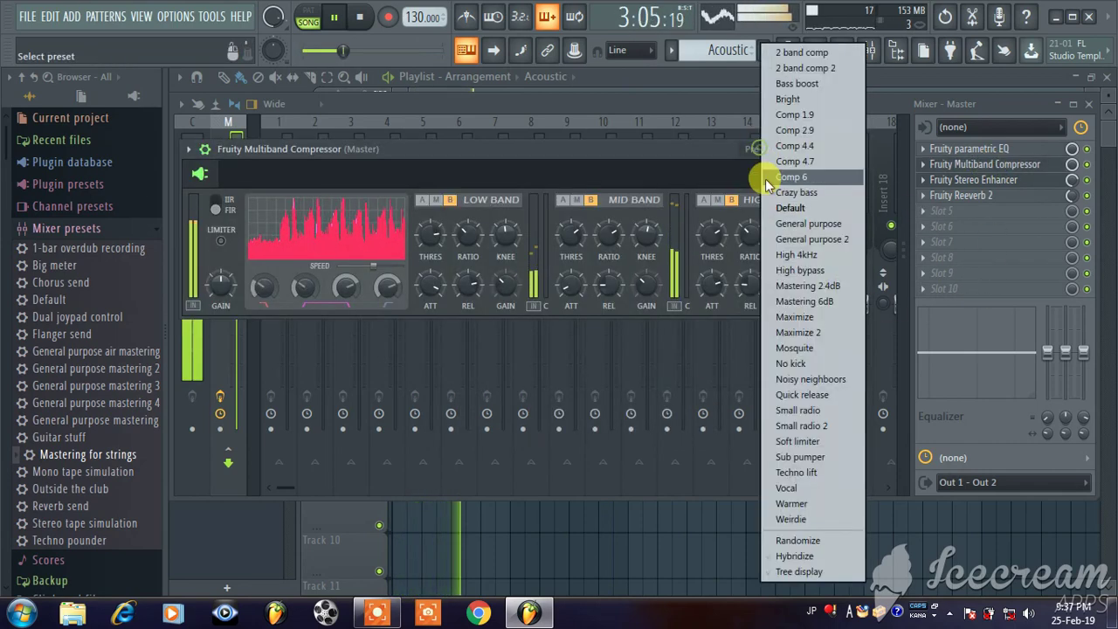
{"action": "left_click", "coordinate": [807, 286]}
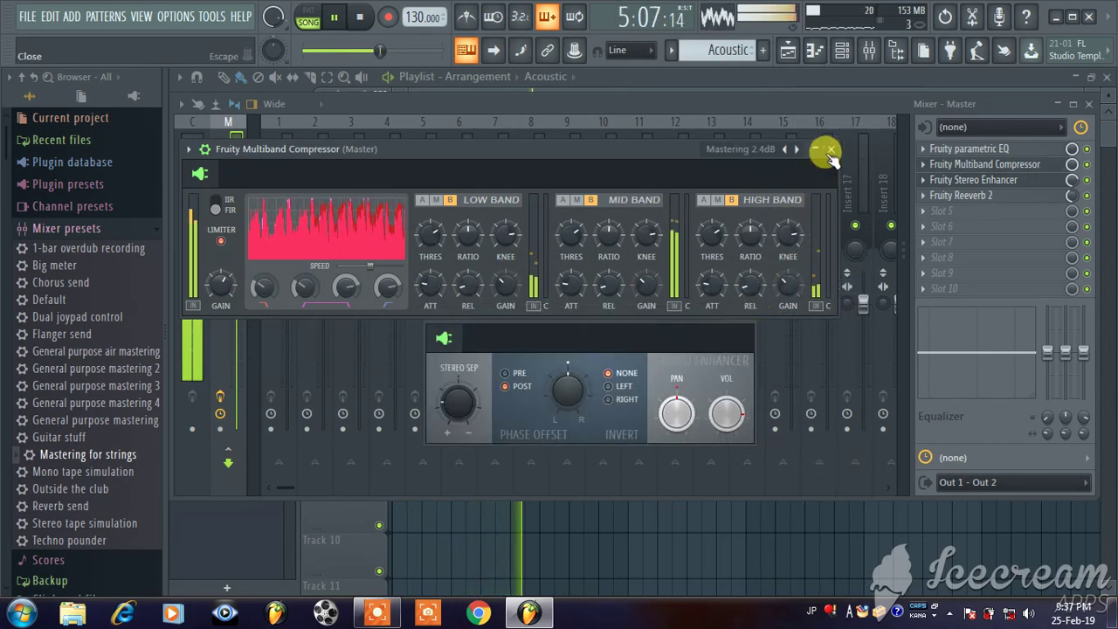
{"action": "left_click", "coordinate": [830, 154]}
{"action": "left_click", "coordinate": [744, 304]}
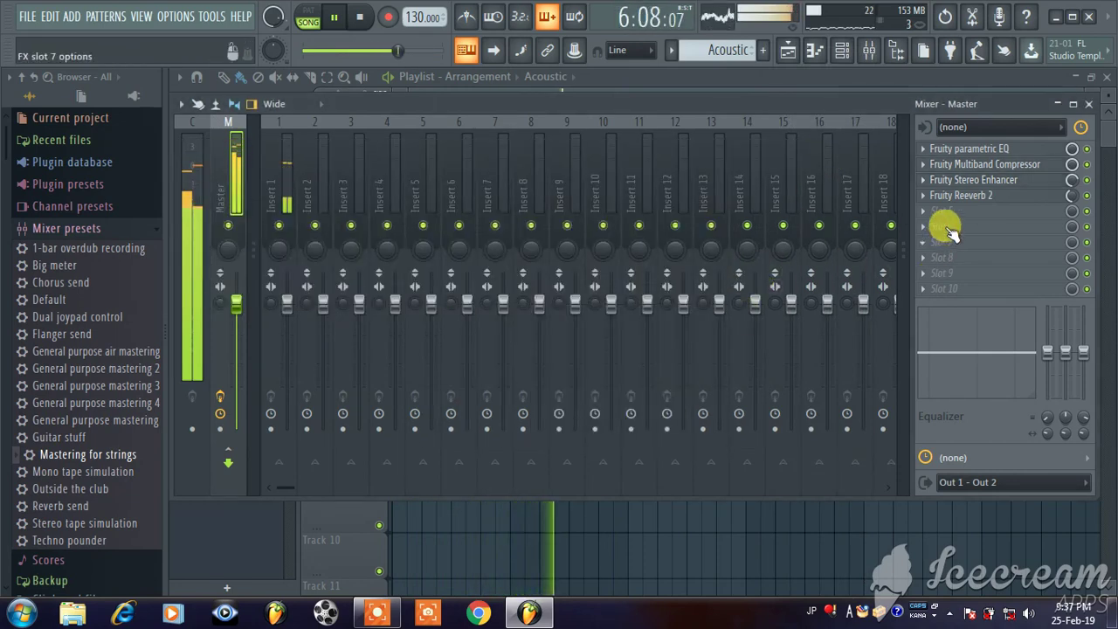
{"action": "left_click_drag", "start_coordinate": [1072, 164], "coordinate": [1071, 175]}
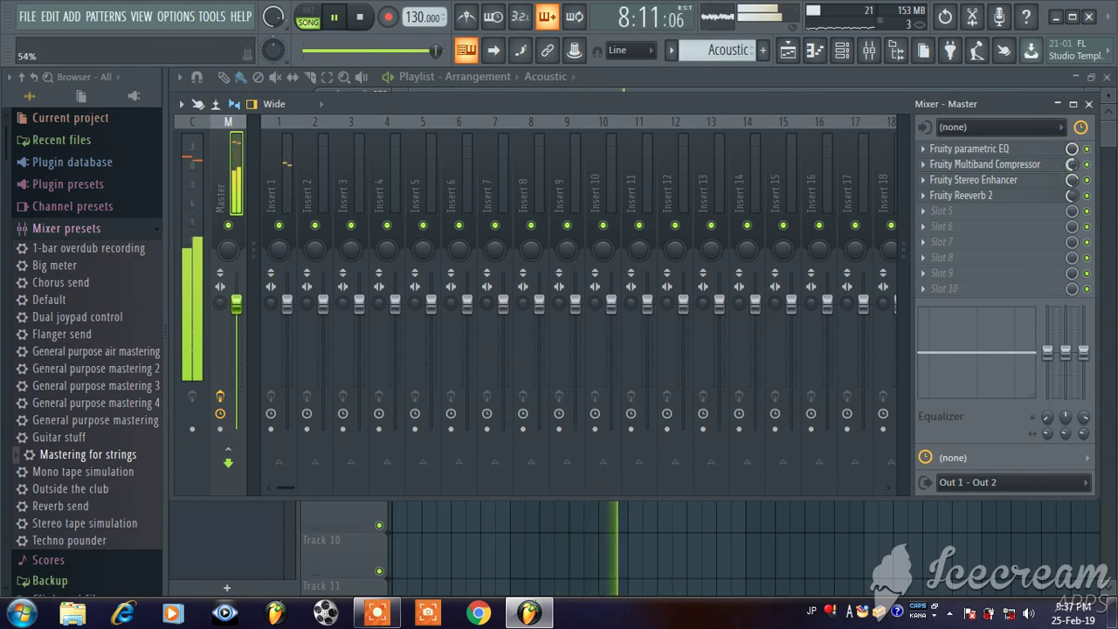
Bypass the Master track's effects and re-enable them to compare the sound.
{"action": "left_click", "coordinate": [1087, 162]}
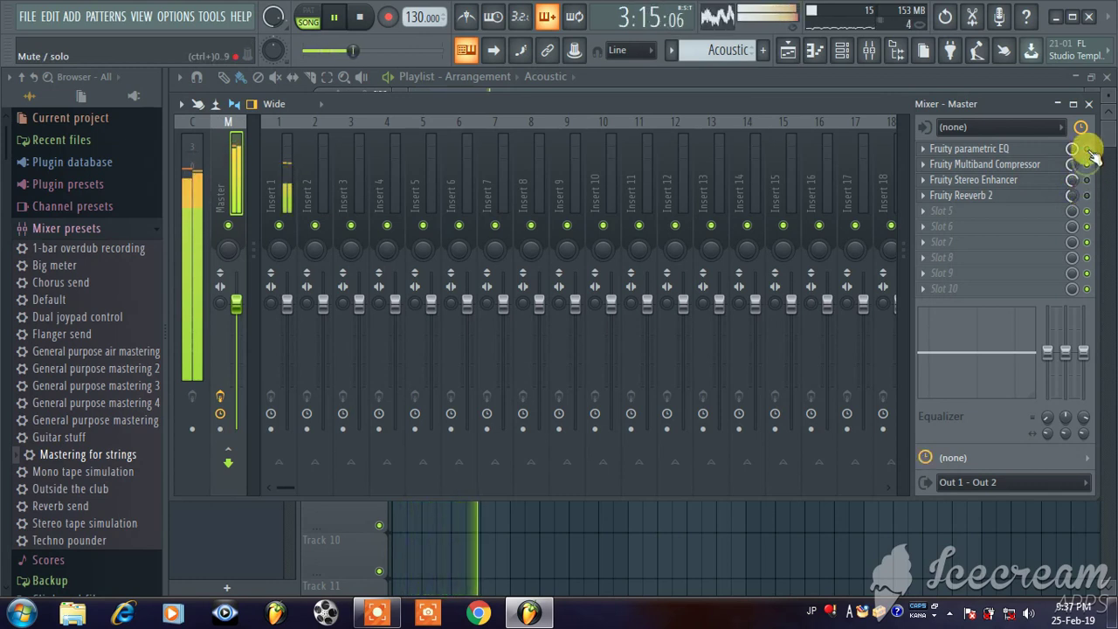
{"action": "left_click", "coordinate": [1088, 178]}
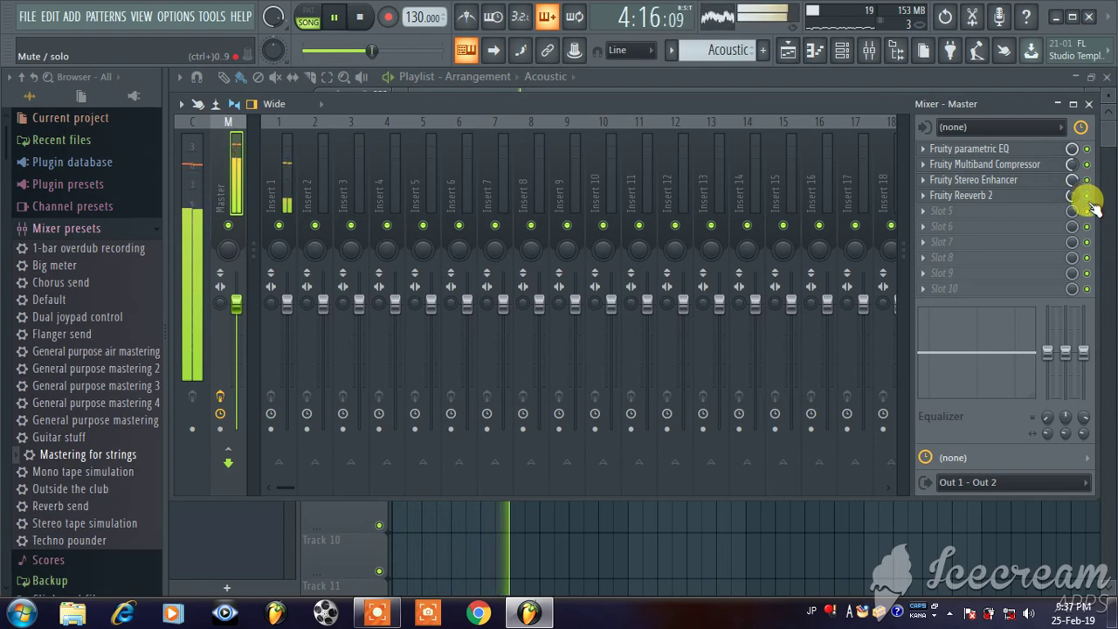
Audition the Guitar clip alone in the playlist, then mute Track 3 and unmute Tracks 1 and 2.
{"action": "left_click", "coordinate": [1088, 104]}
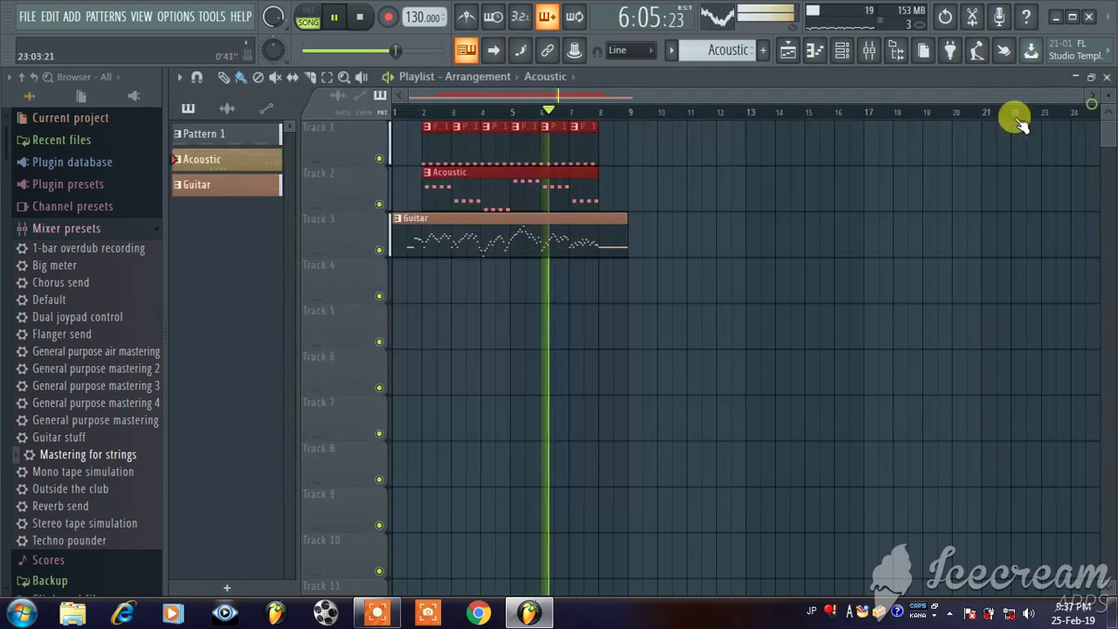
{"action": "left_click", "coordinate": [379, 204]}
{"action": "left_click", "coordinate": [379, 158]}
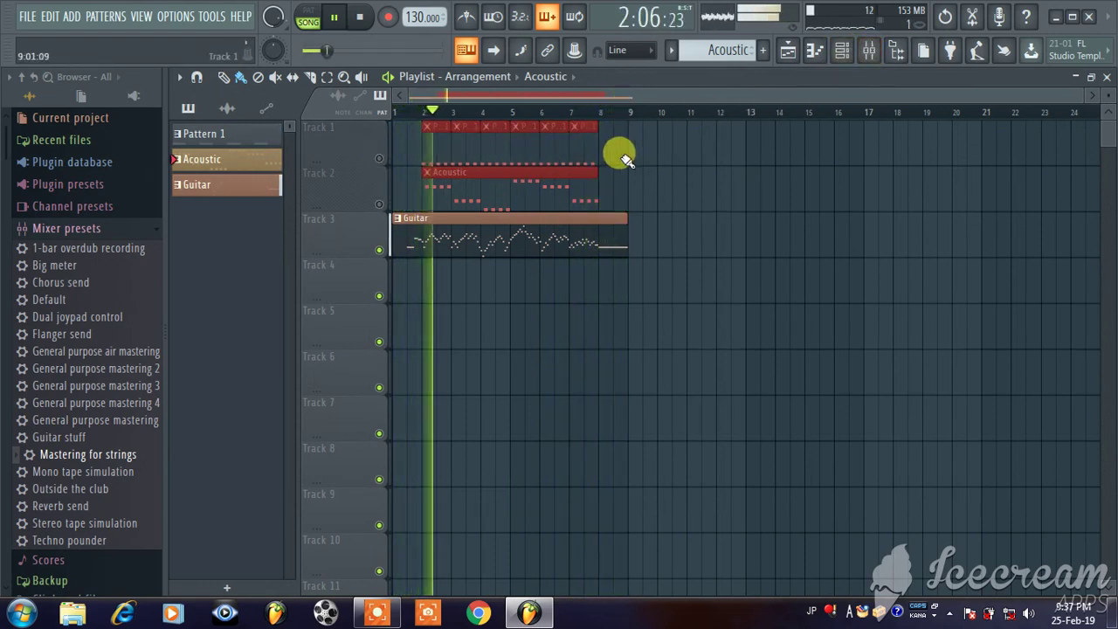
{"action": "left_click", "coordinate": [380, 250]}
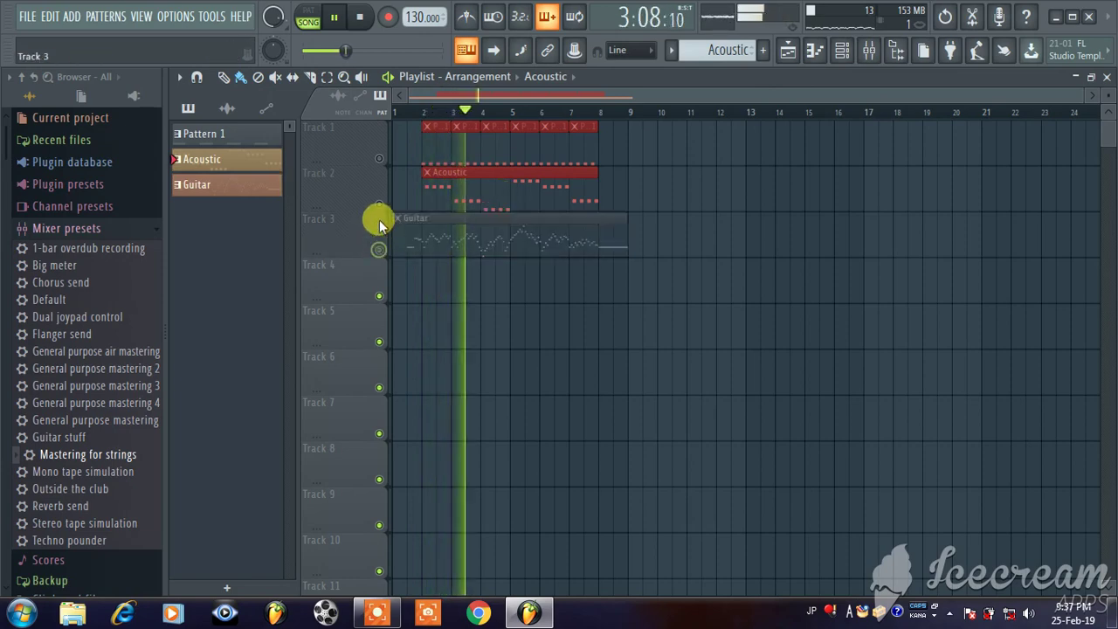
{"action": "left_click", "coordinate": [379, 204]}
{"action": "left_click", "coordinate": [379, 158]}
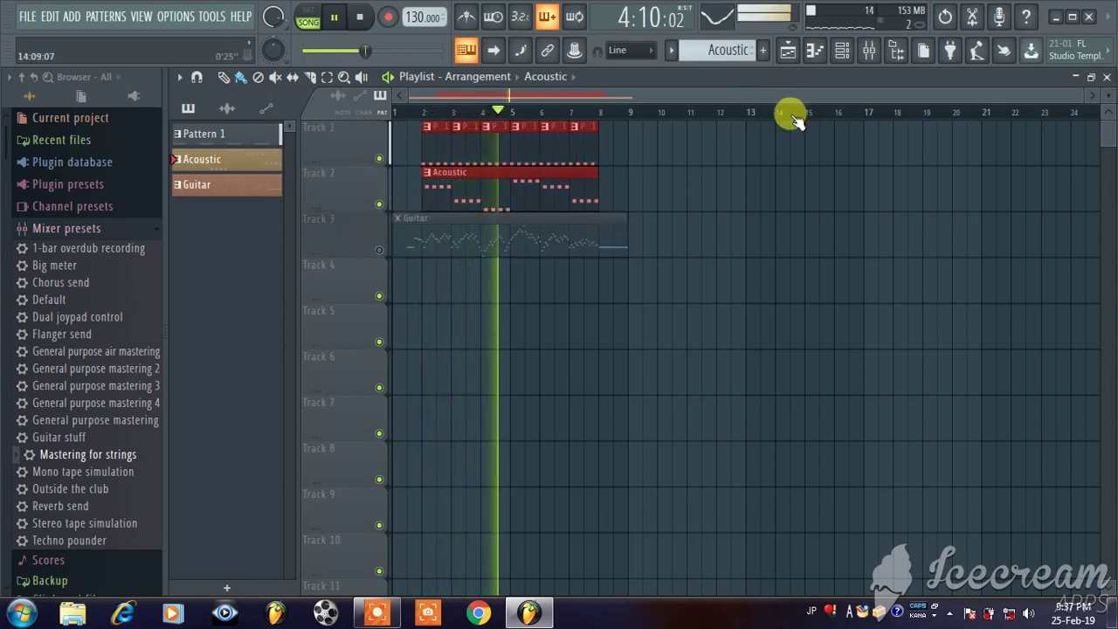
Reduce the mix level of Fruity Reeverb 2 further in the Master track's effect chain.
{"action": "left_click", "coordinate": [869, 48]}
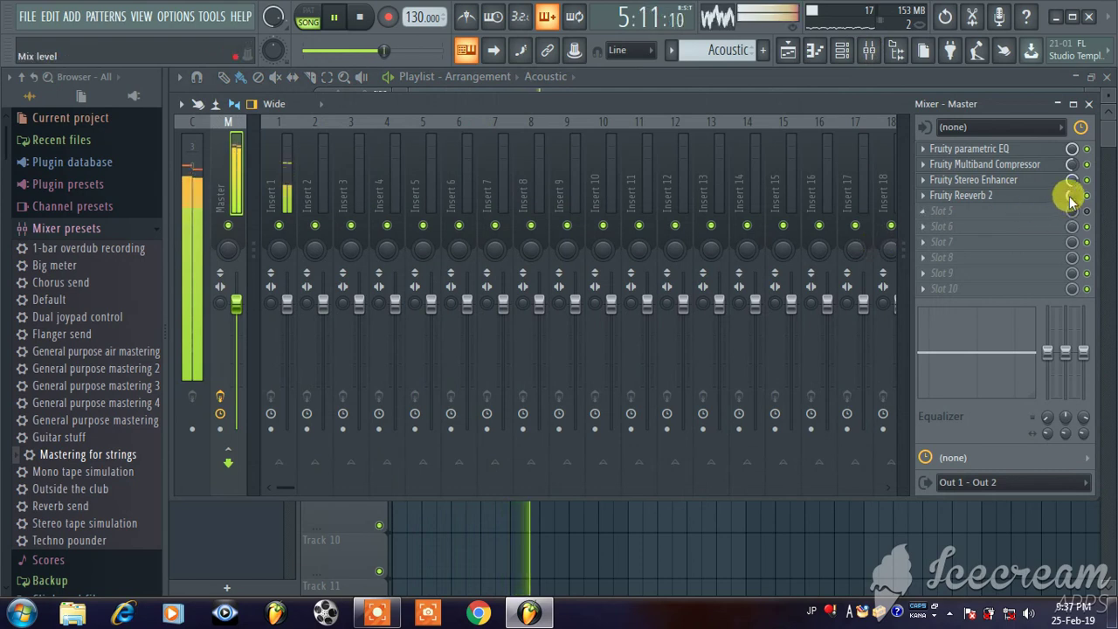
{"action": "left_click_drag", "start_coordinate": [1071, 195], "coordinate": [1074, 153]}
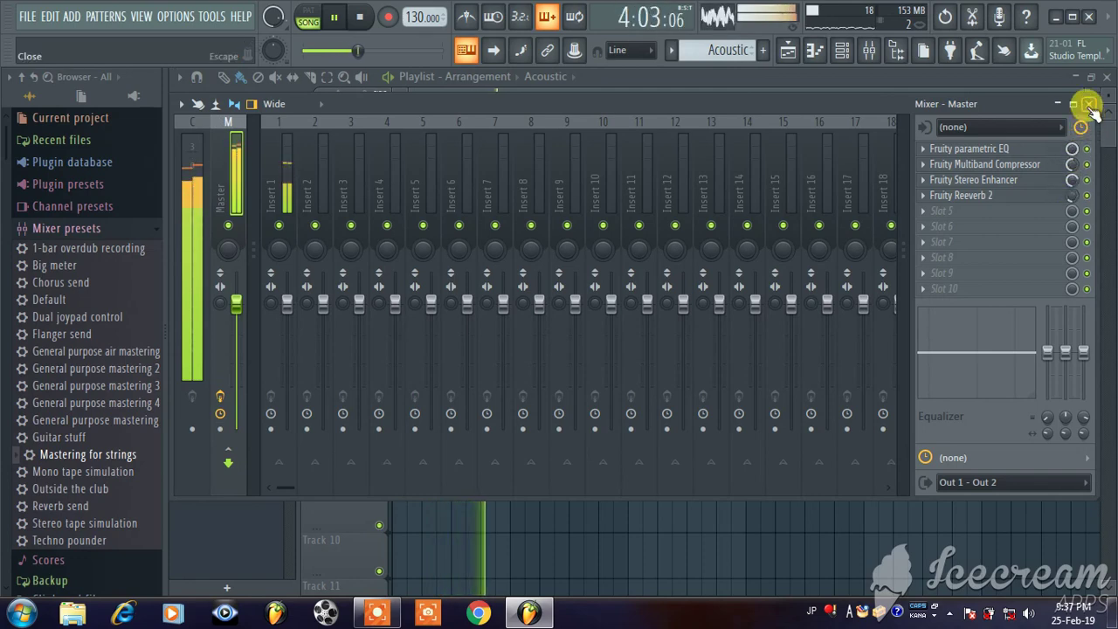
{"action": "left_click_drag", "start_coordinate": [1092, 112], "coordinate": [1068, 161]}
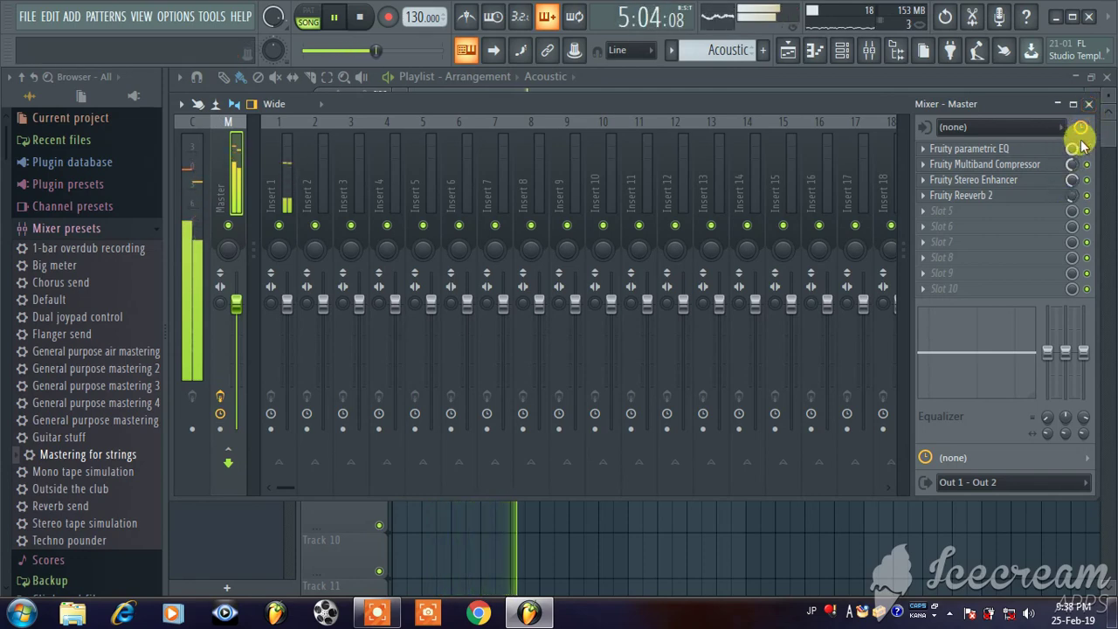
Mute Track 2 in the playlist and lower the Master track's Fruity parametric EQ mix level.
{"action": "left_click", "coordinate": [1089, 105]}
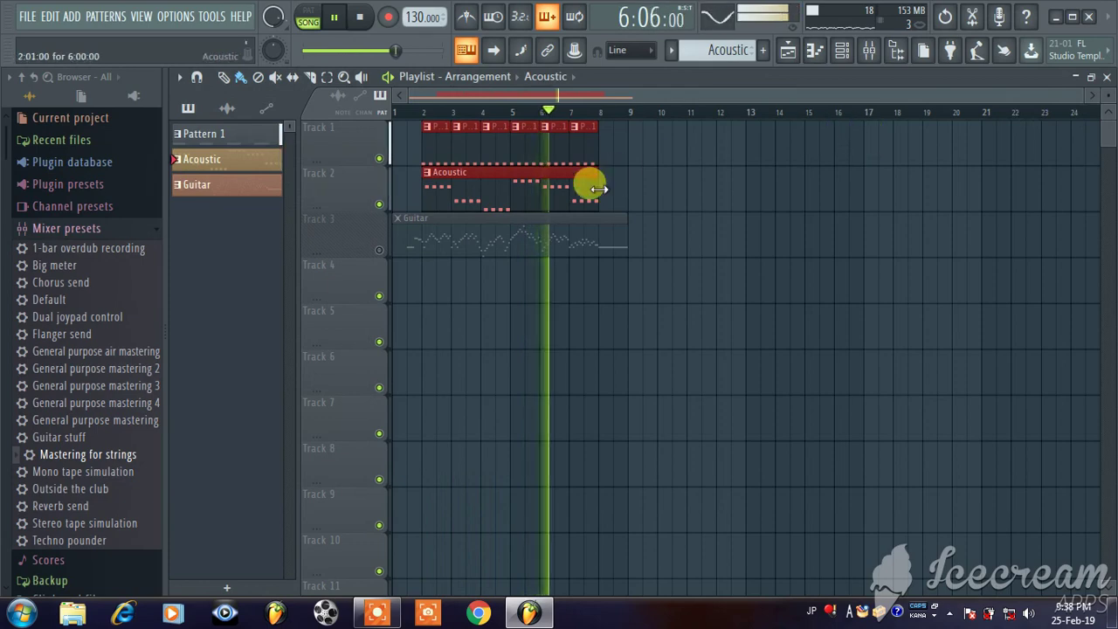
{"action": "left_click", "coordinate": [379, 203]}
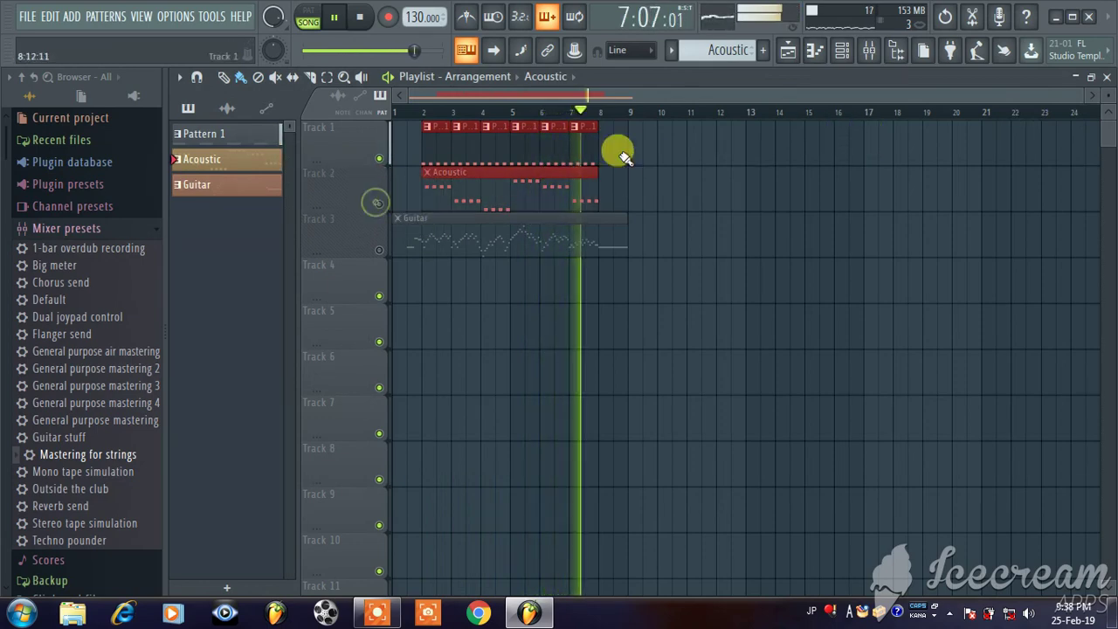
{"action": "left_click", "coordinate": [869, 51]}
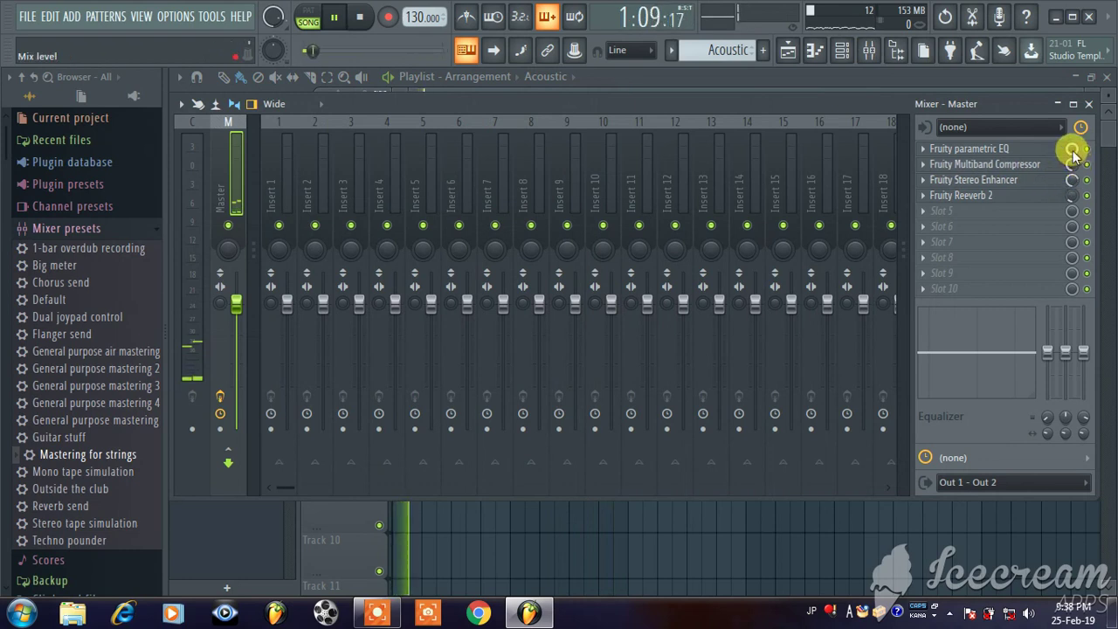
{"action": "left_click_drag", "start_coordinate": [1072, 150], "coordinate": [1072, 161]}
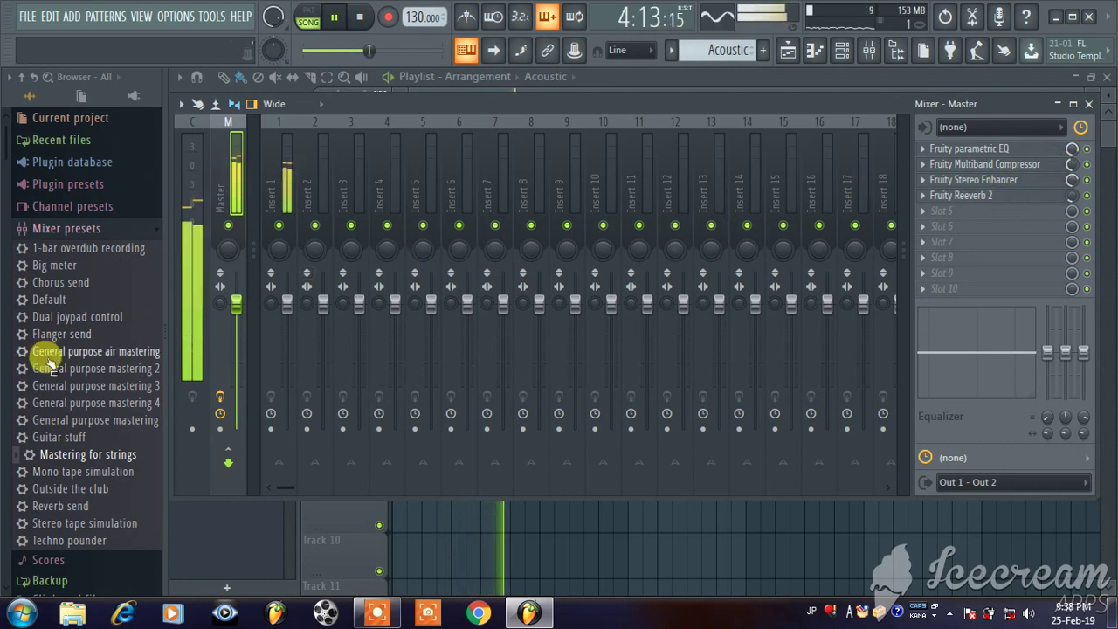
Load the General purpose air mastering preset onto the Master track and unmute Track 2 in the playlist.
{"action": "left_click_drag", "start_coordinate": [70, 354], "coordinate": [947, 187]}
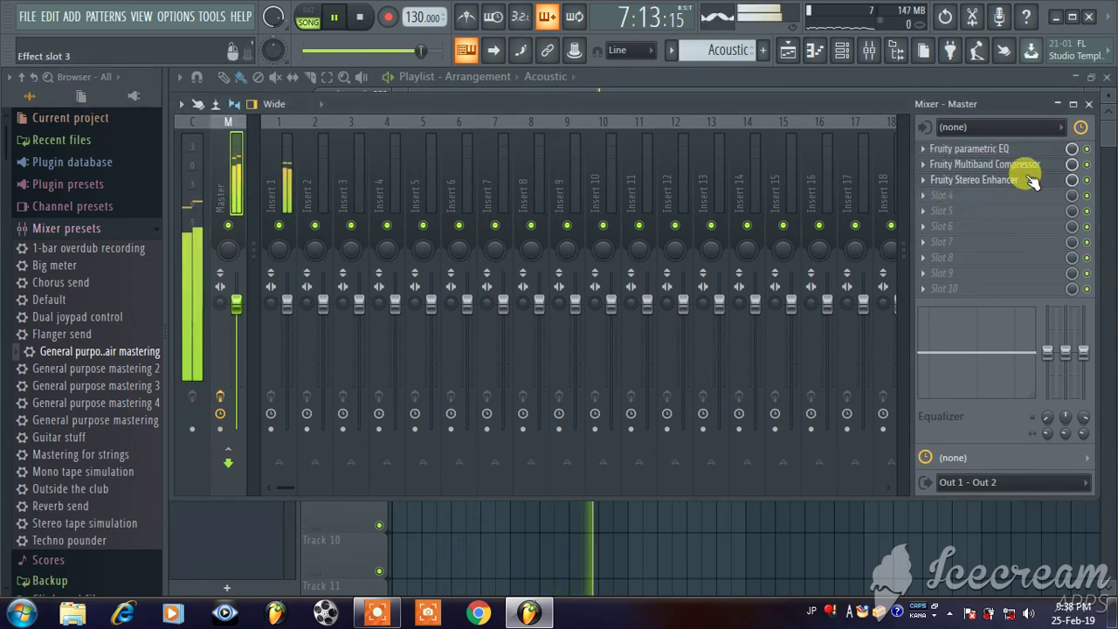
{"action": "left_click", "coordinate": [789, 52]}
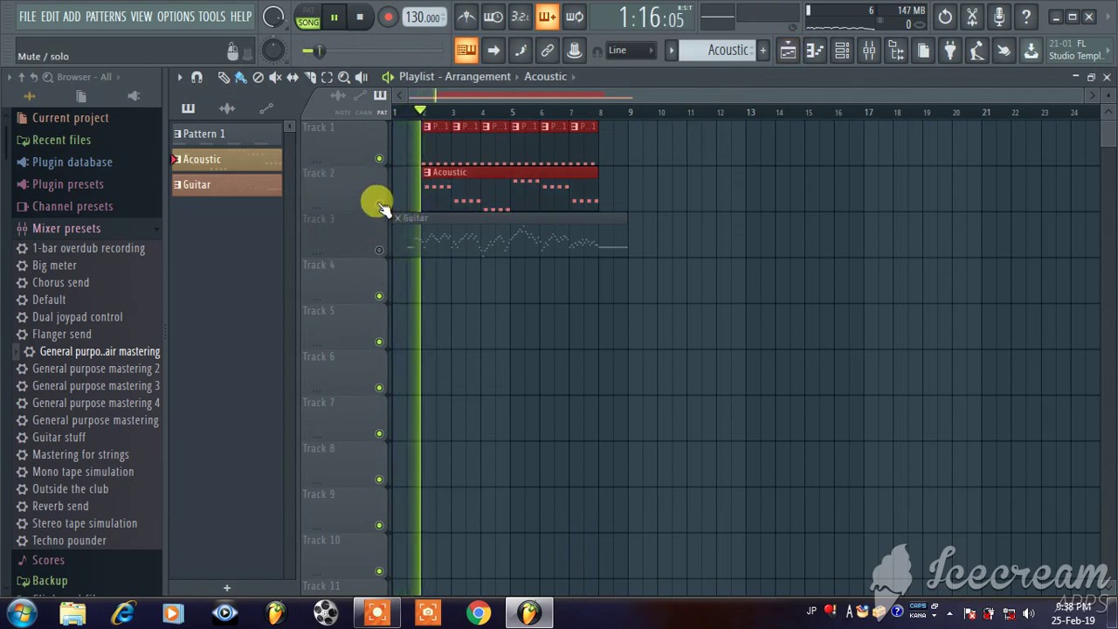
Examine the settings of Fruity parametric EQ and Fruity Multiband Compressor on the Master track, closing each plugin.
{"action": "left_click", "coordinate": [868, 50]}
{"action": "left_click", "coordinate": [978, 148]}
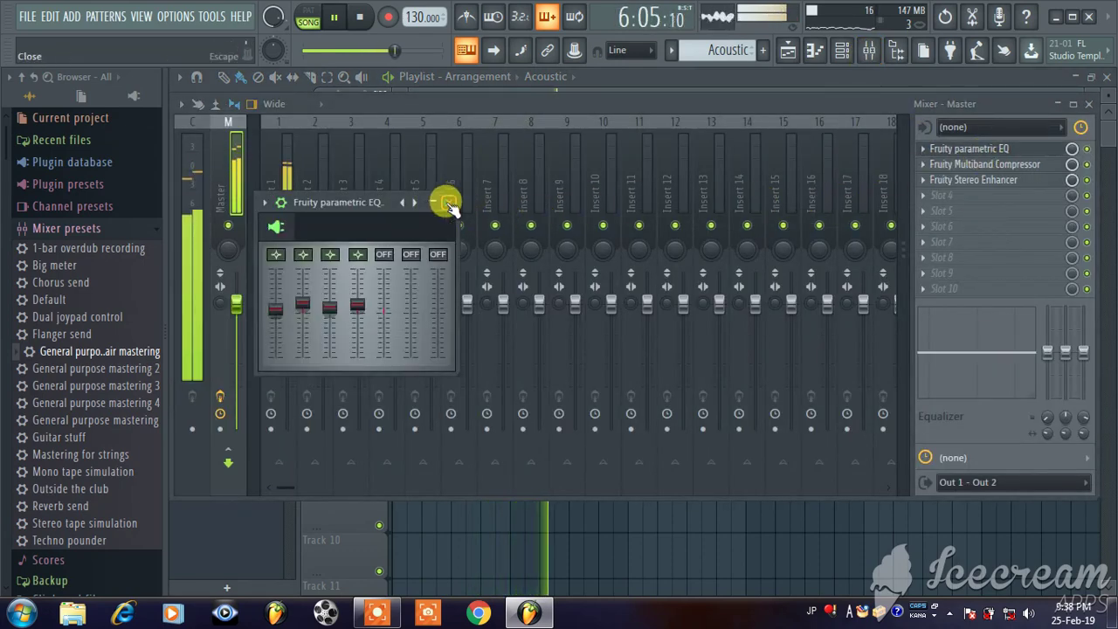
{"action": "left_click", "coordinate": [448, 203]}
{"action": "left_click", "coordinate": [965, 164]}
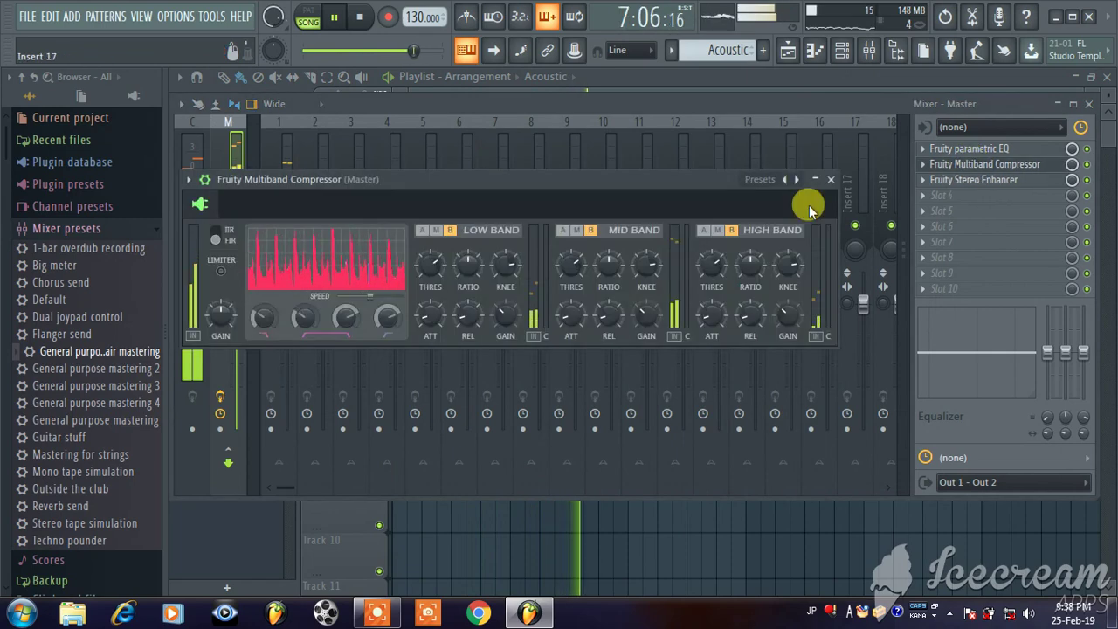
{"action": "left_click", "coordinate": [830, 179]}
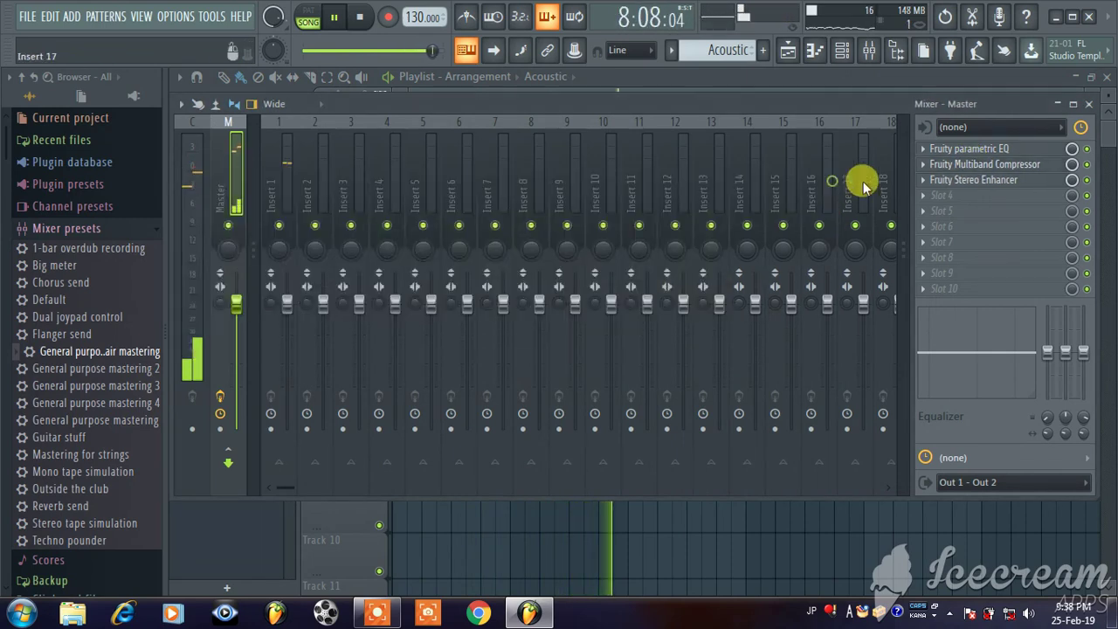
Try left and right phase offsets in Fruity Stereo Enhancer and set the offset to about 1.8 ms right.
{"action": "left_click", "coordinate": [980, 180]}
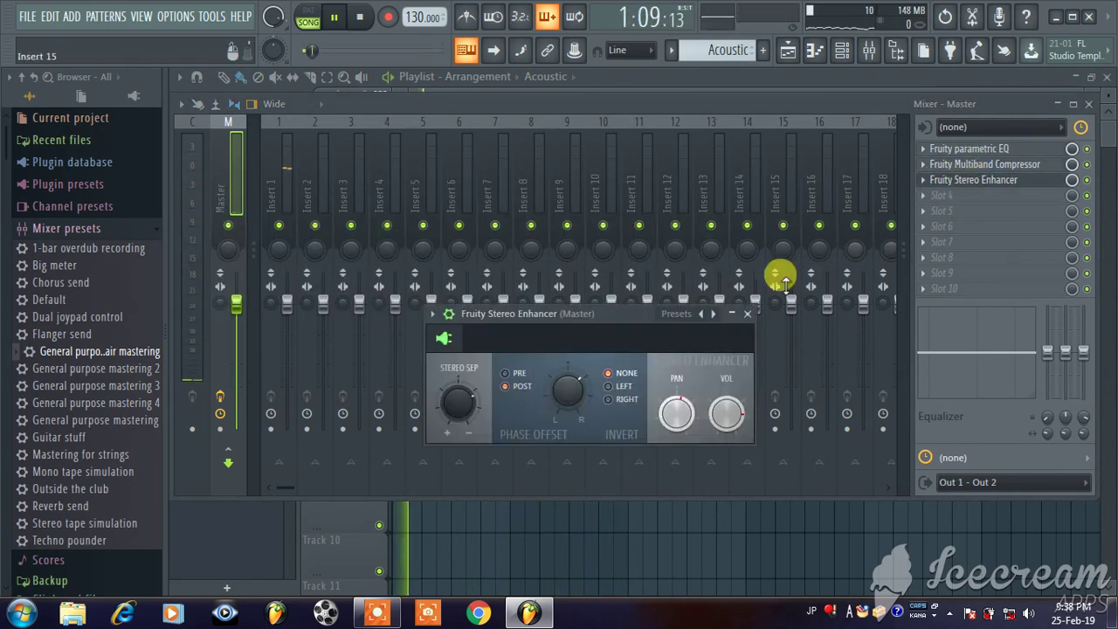
{"action": "left_click_drag", "start_coordinate": [567, 390], "coordinate": [567, 382]}
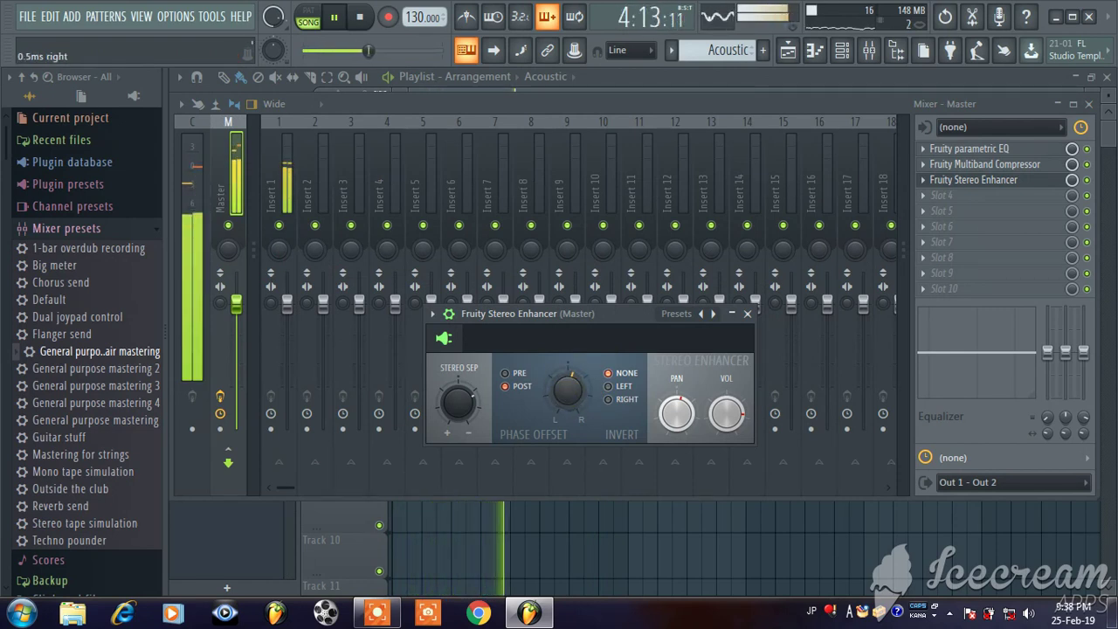
{"action": "left_click_drag", "start_coordinate": [567, 391], "coordinate": [567, 401]}
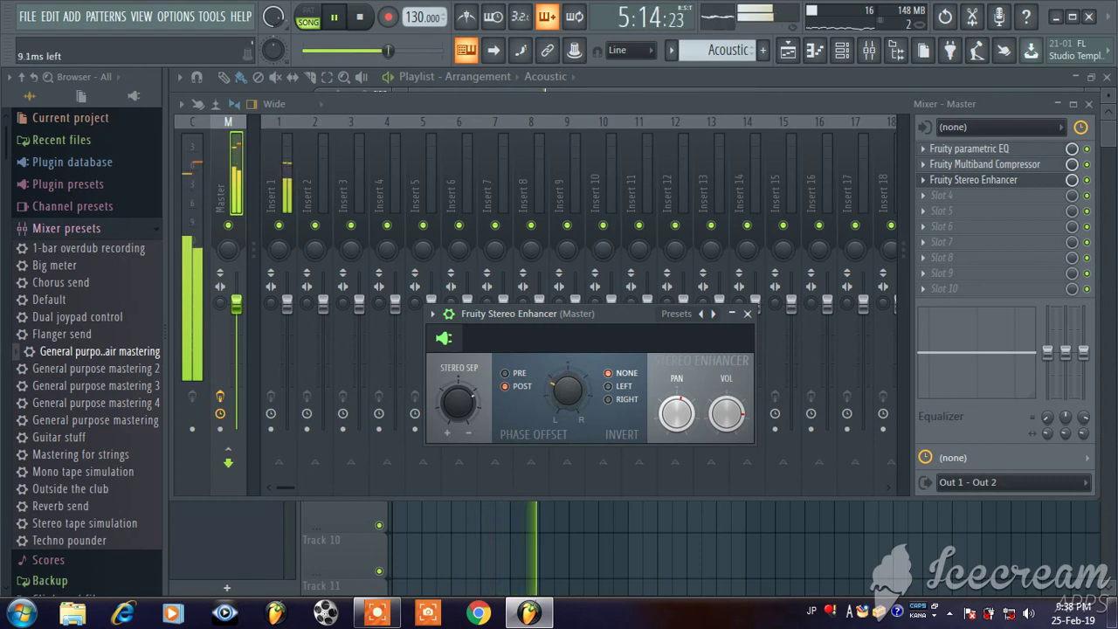
{"action": "left_click_drag", "start_coordinate": [567, 390], "coordinate": [567, 413]}
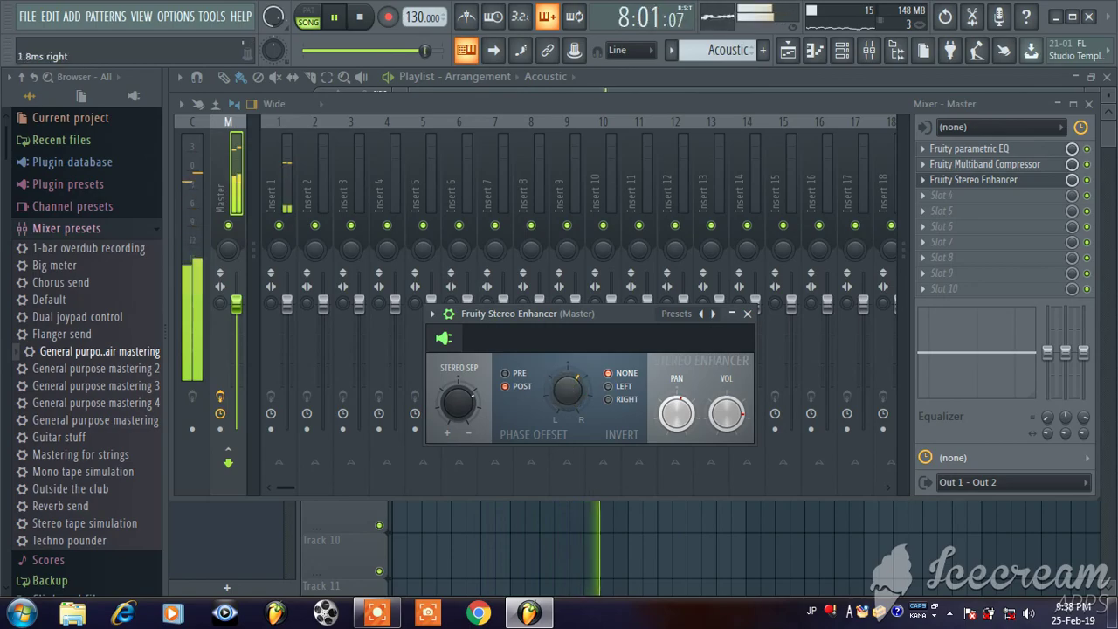